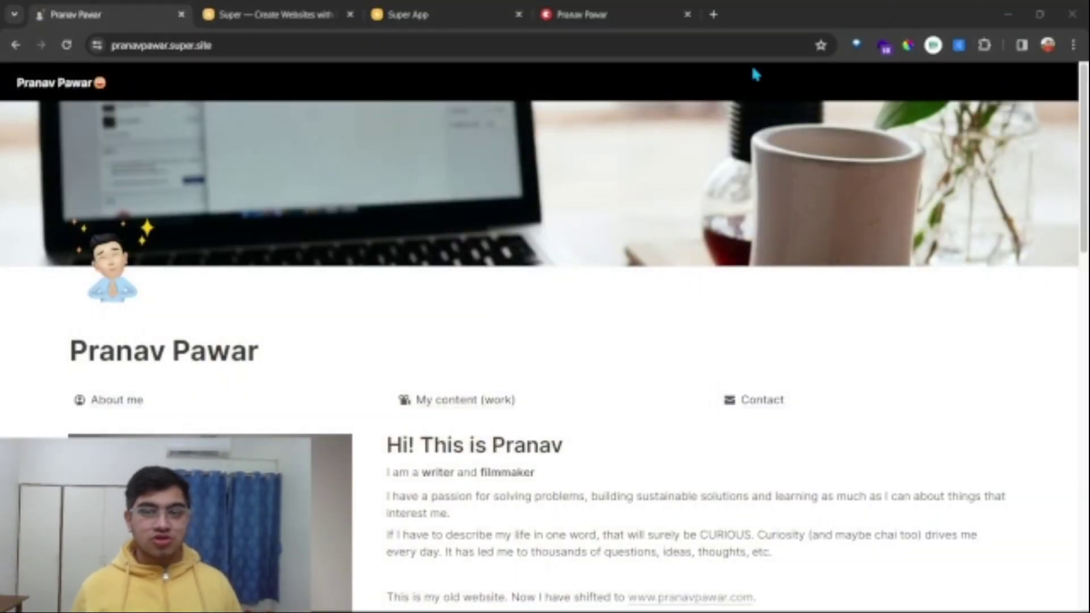
{"action": "left_click_drag", "start_coordinate": [136, 45], "coordinate": [522, 41]}
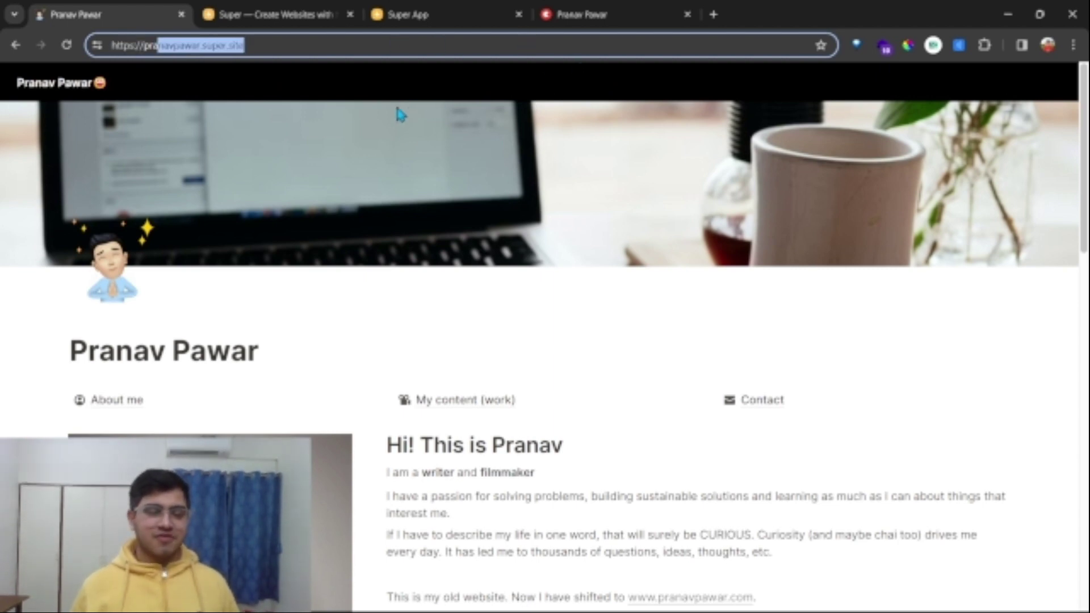
{"action": "left_click", "coordinate": [465, 264]}
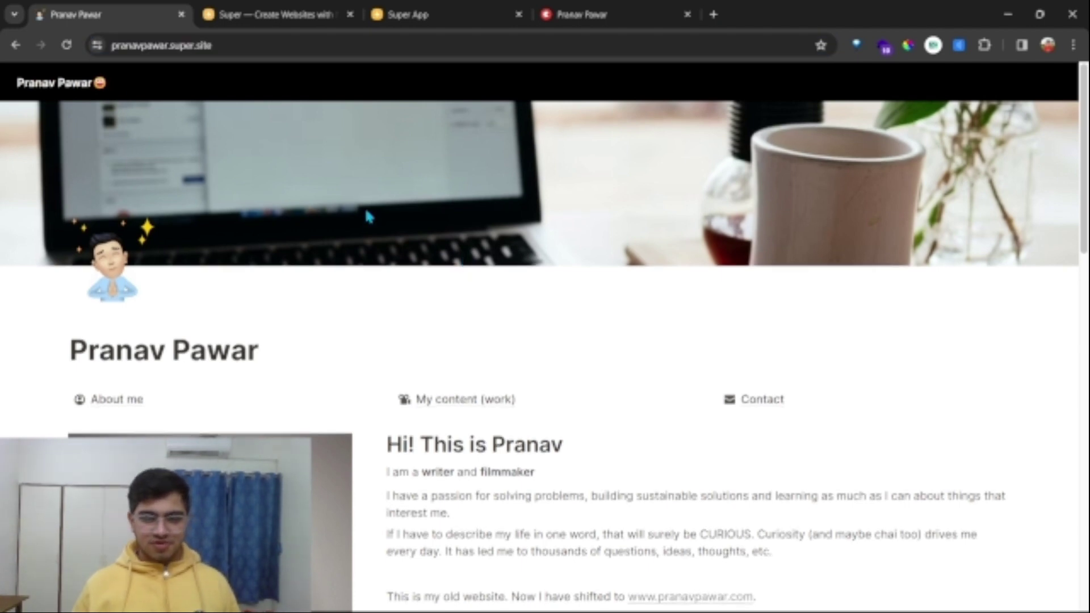
{"action": "scroll", "coordinate": [492, 240], "scroll_direction": "down", "scroll_amount": 4}
{"action": "scroll", "coordinate": [504, 290], "scroll_direction": "down", "scroll_amount": 3}
{"action": "scroll", "coordinate": [514, 273], "scroll_direction": "up", "scroll_amount": 1}
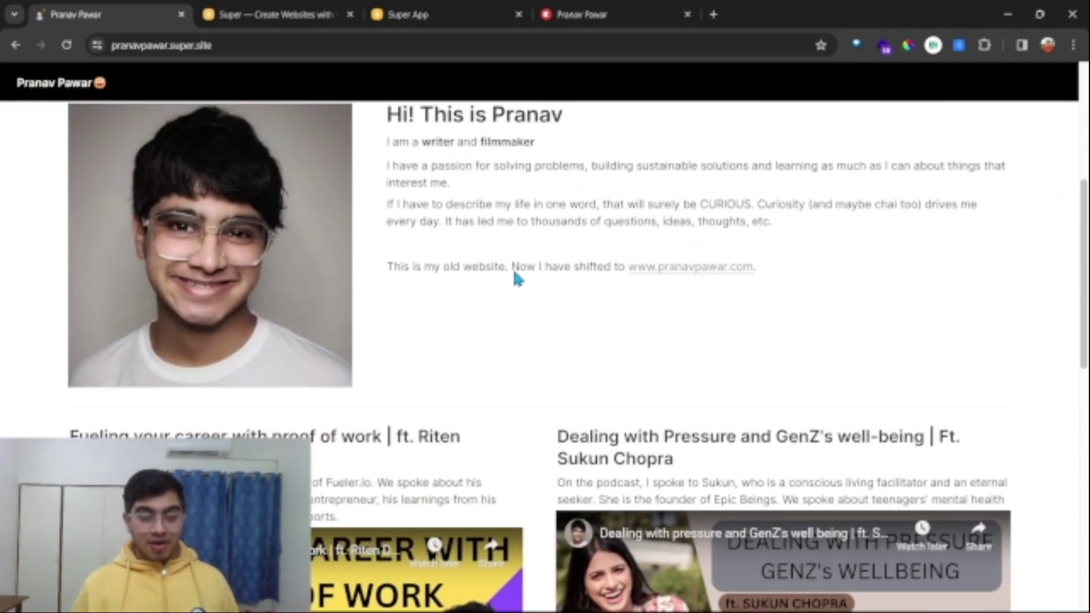
{"action": "scroll", "coordinate": [514, 272], "scroll_direction": "down", "scroll_amount": 2}
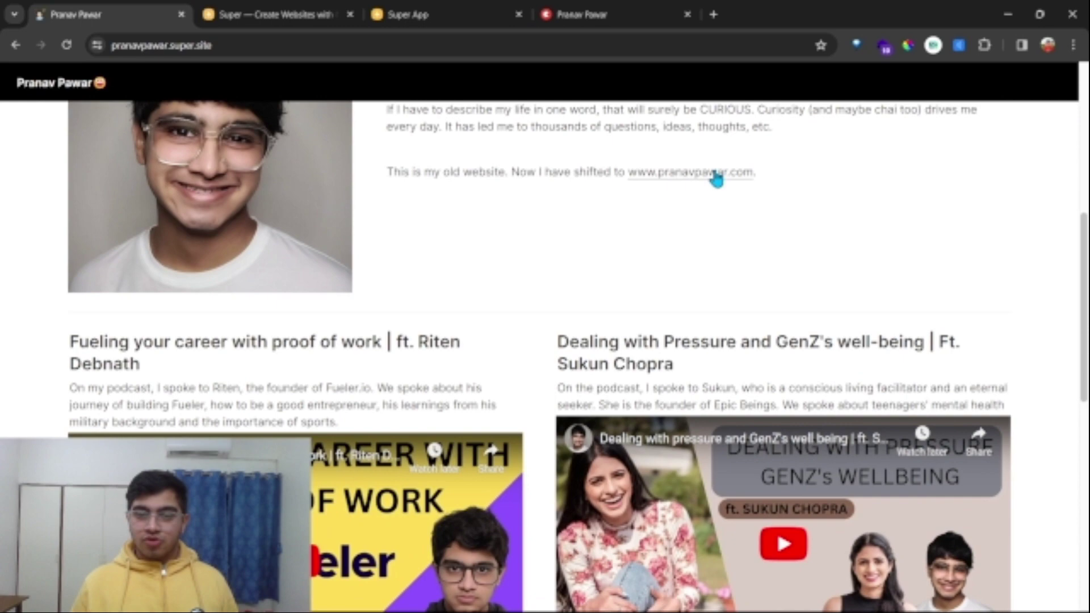
{"action": "scroll", "coordinate": [338, 332], "scroll_direction": "down", "scroll_amount": 2}
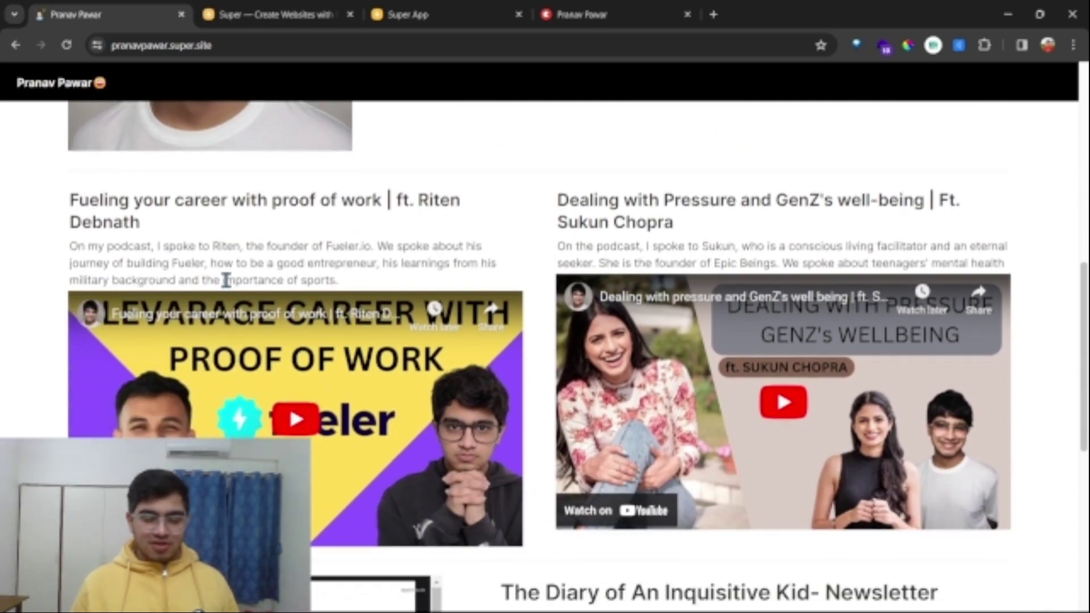
{"action": "scroll", "coordinate": [226, 280], "scroll_direction": "up", "scroll_amount": 5}
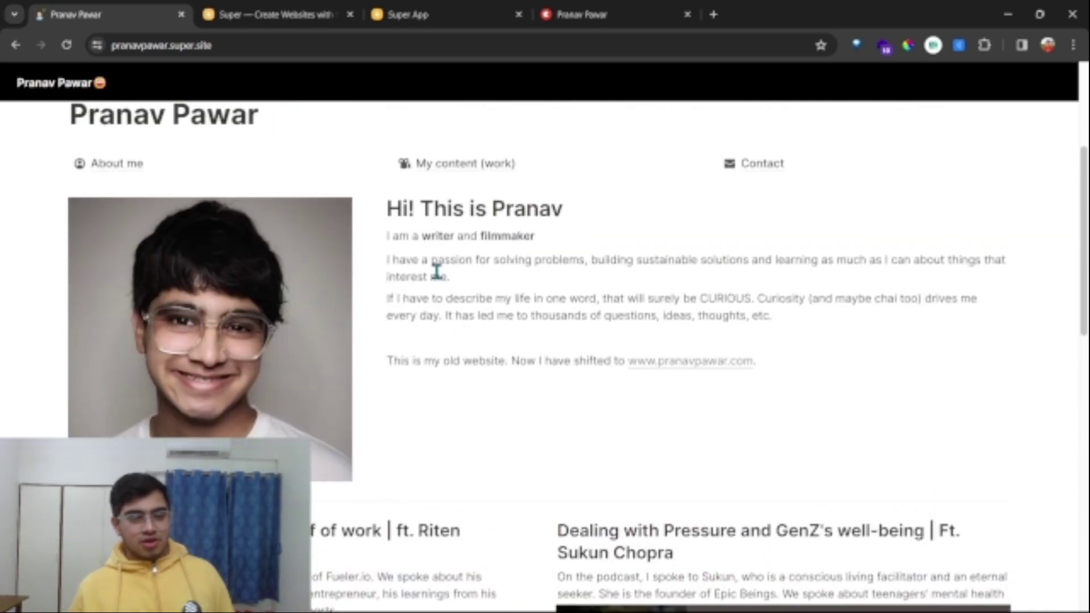
{"action": "scroll", "coordinate": [604, 313], "scroll_direction": "down", "scroll_amount": 5}
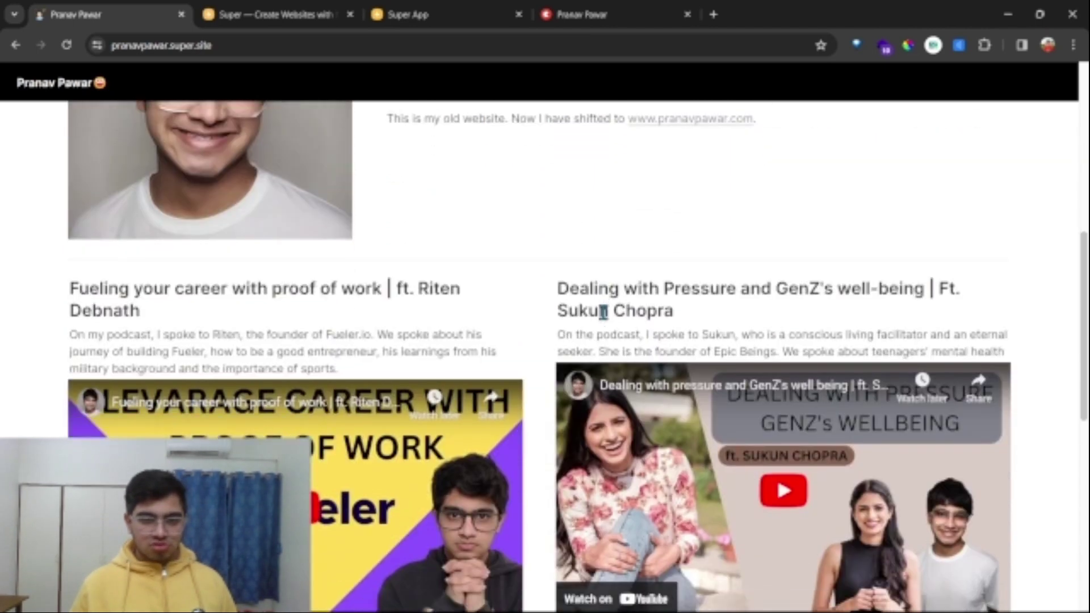
{"action": "scroll", "coordinate": [669, 413], "scroll_direction": "down", "scroll_amount": 1}
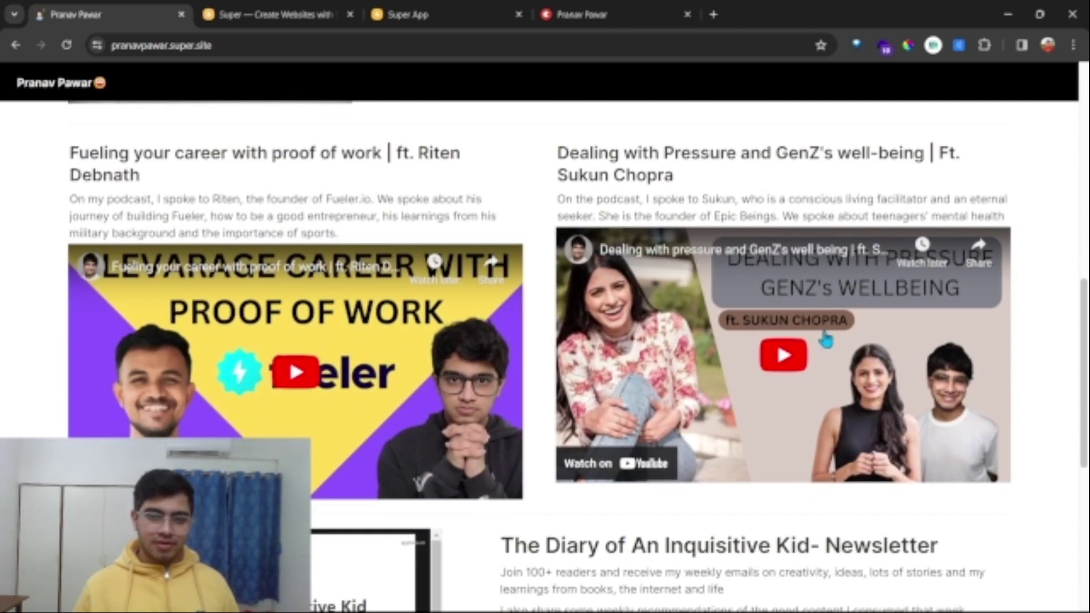
{"action": "scroll", "coordinate": [889, 325], "scroll_direction": "down", "scroll_amount": 7}
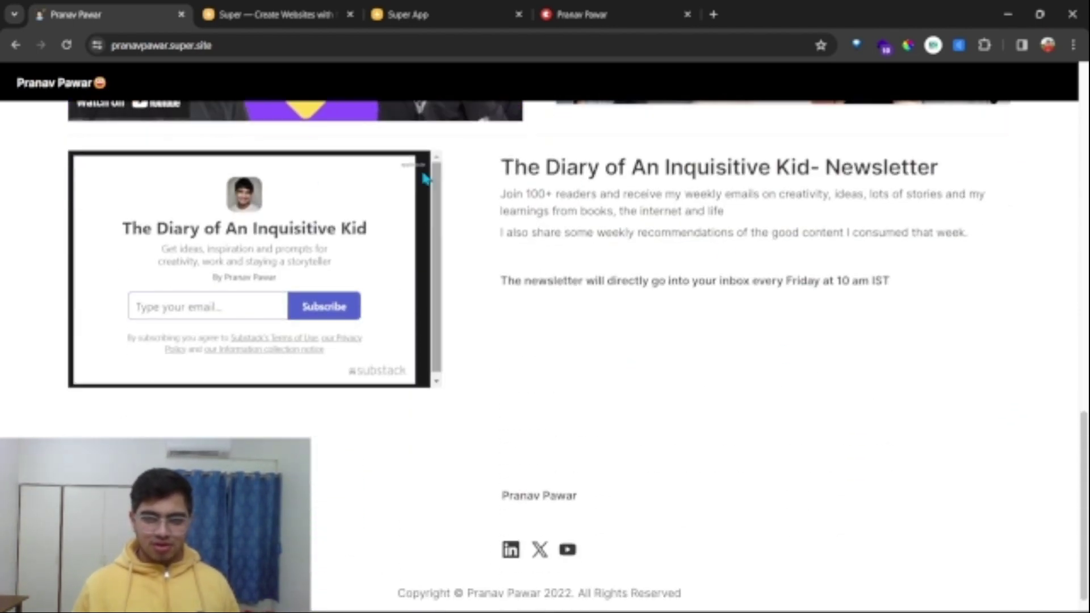
{"action": "left_click", "coordinate": [204, 309]}
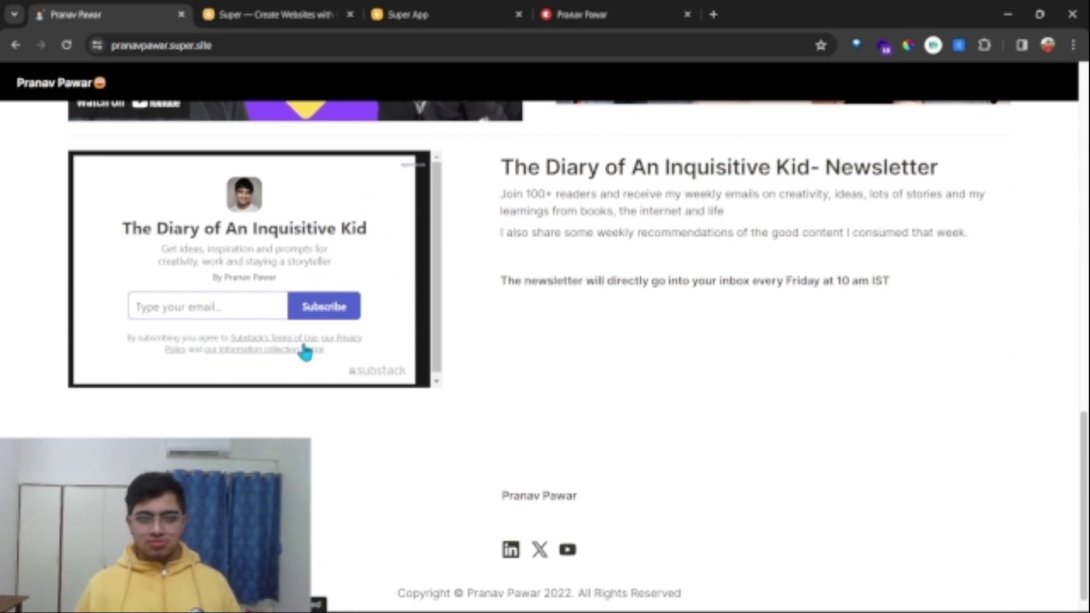
{"action": "scroll", "coordinate": [365, 318], "scroll_direction": "up", "scroll_amount": 7}
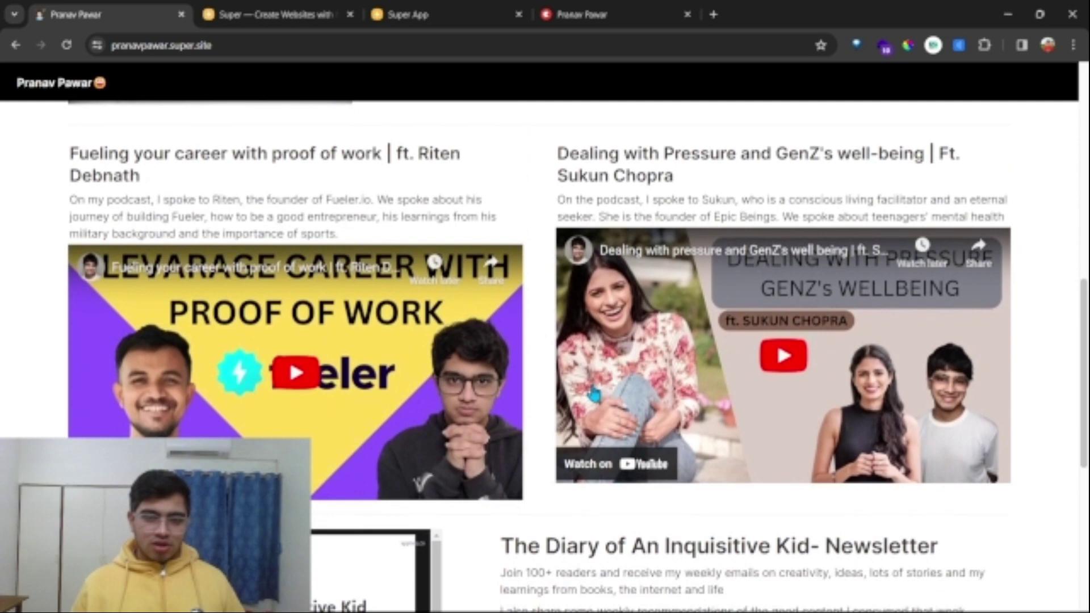
{"action": "scroll", "coordinate": [594, 359], "scroll_direction": "up", "scroll_amount": 7}
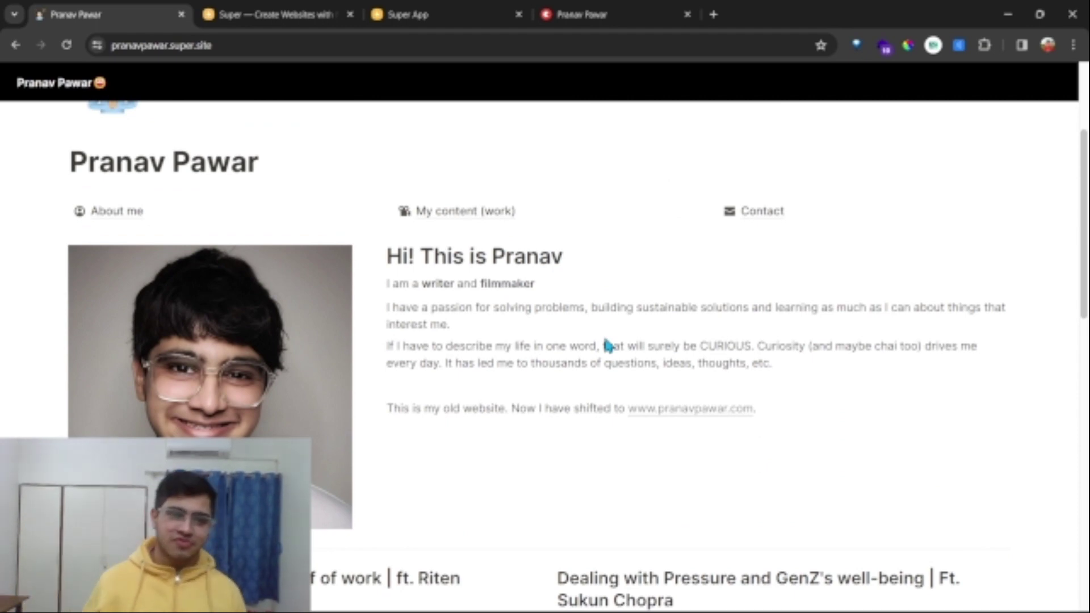
{"action": "left_click", "coordinate": [149, 214]}
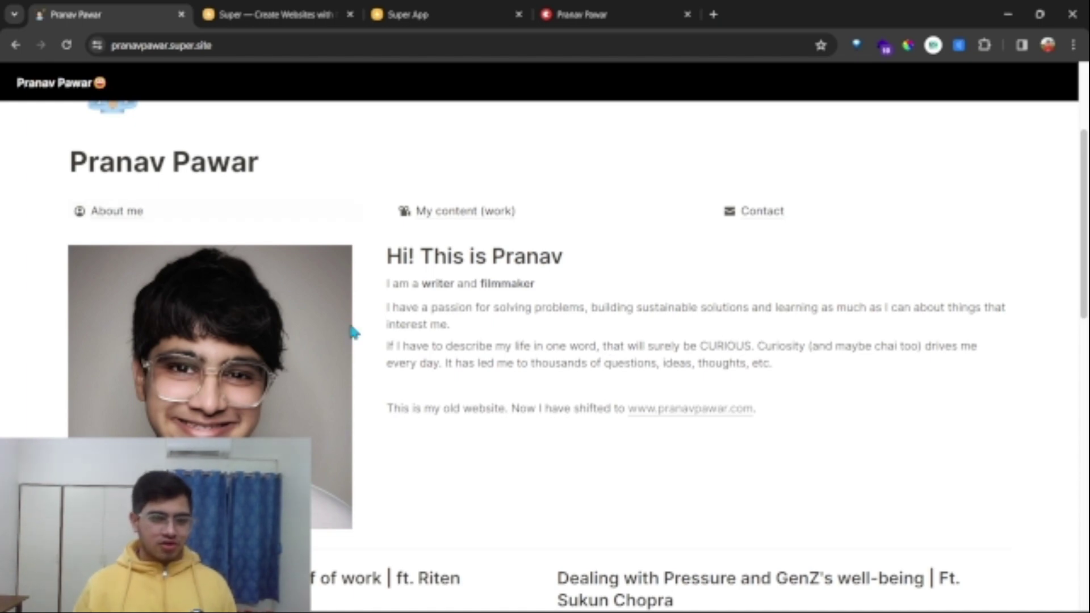
{"action": "scroll", "coordinate": [394, 330], "scroll_direction": "down", "scroll_amount": 15}
{"action": "scroll", "coordinate": [394, 333], "scroll_direction": "up", "scroll_amount": 13}
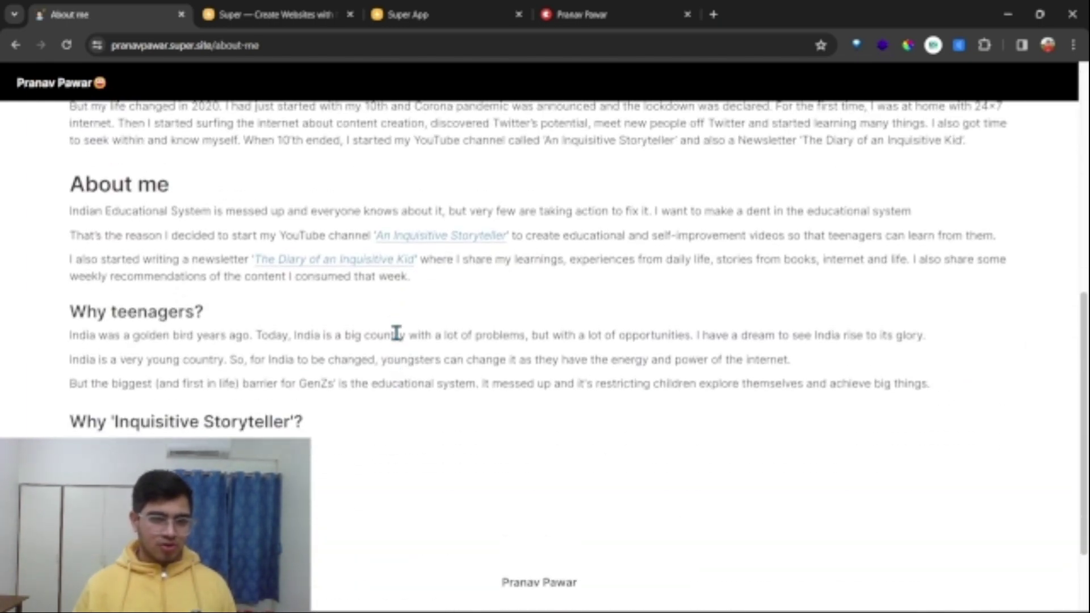
{"action": "scroll", "coordinate": [270, 290], "scroll_direction": "up", "scroll_amount": 5}
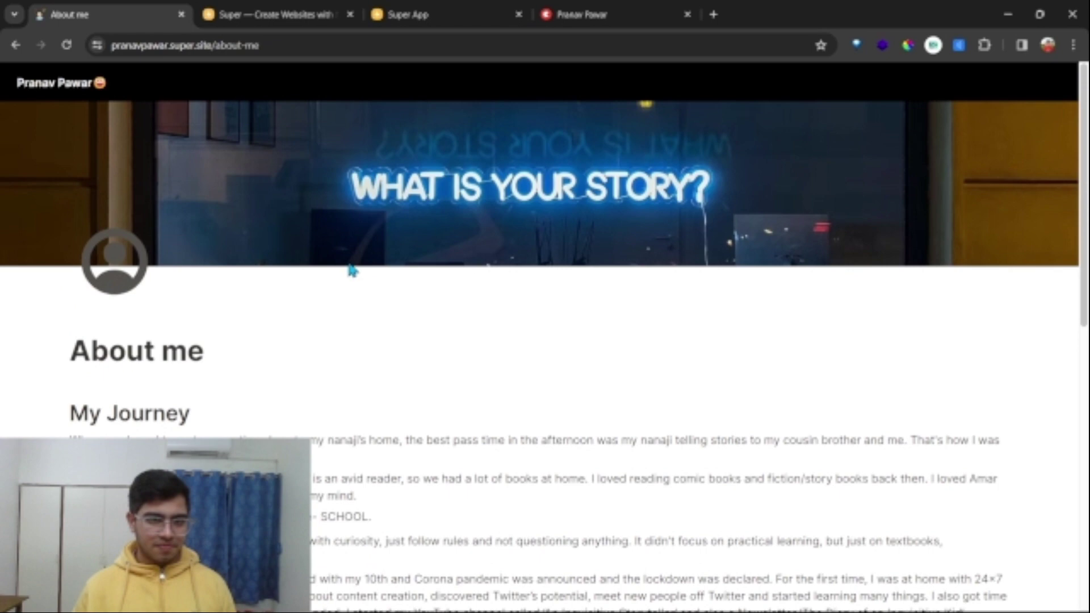
{"action": "key", "text": "alt+Left"}
{"action": "left_click", "coordinate": [493, 218]}
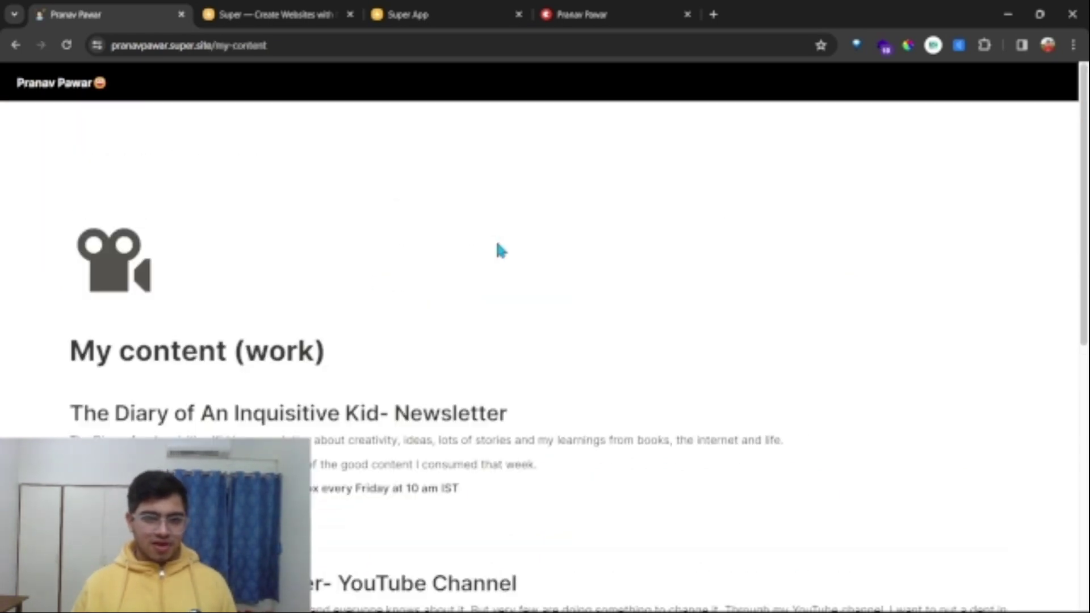
{"action": "scroll", "coordinate": [585, 324], "scroll_direction": "down", "scroll_amount": 15}
{"action": "scroll", "coordinate": [500, 323], "scroll_direction": "up", "scroll_amount": 15}
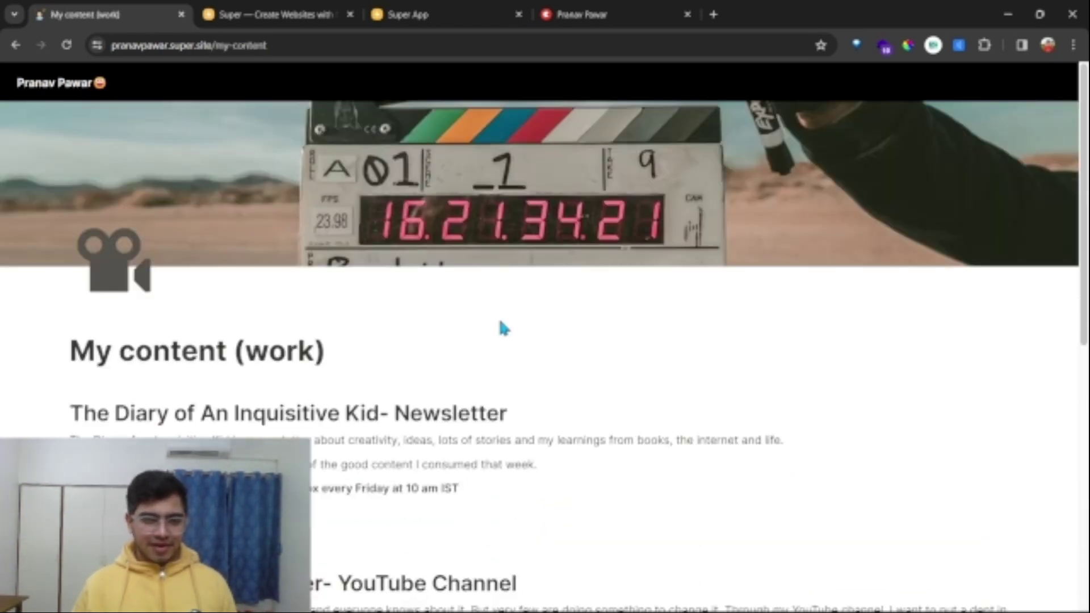
{"action": "scroll", "coordinate": [499, 323], "scroll_direction": "down", "scroll_amount": 15}
{"action": "scroll", "coordinate": [499, 324], "scroll_direction": "up", "scroll_amount": 15}
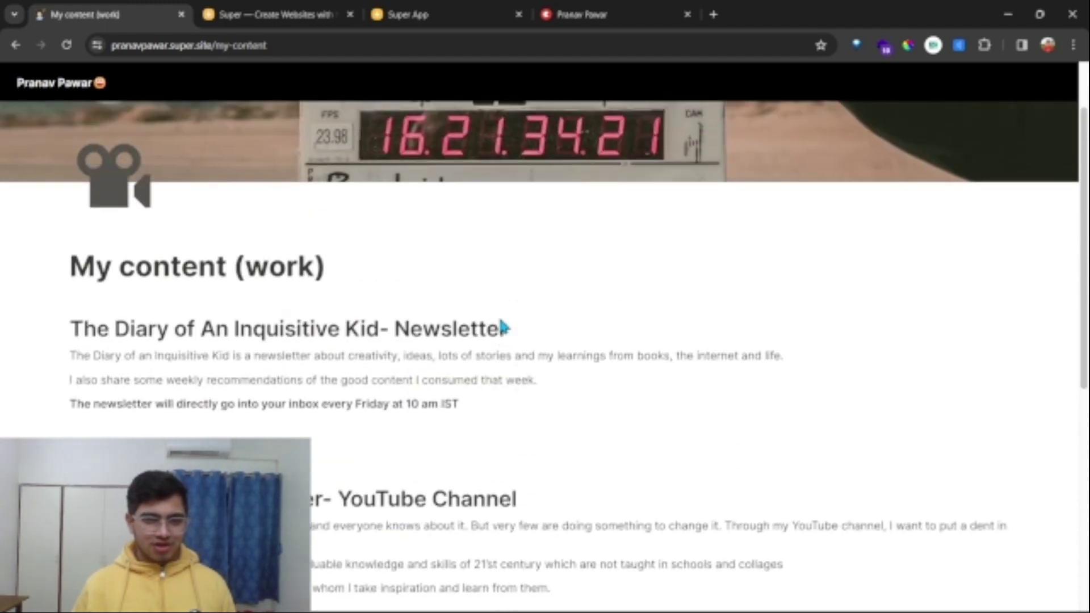
{"action": "key", "text": "alt+Left"}
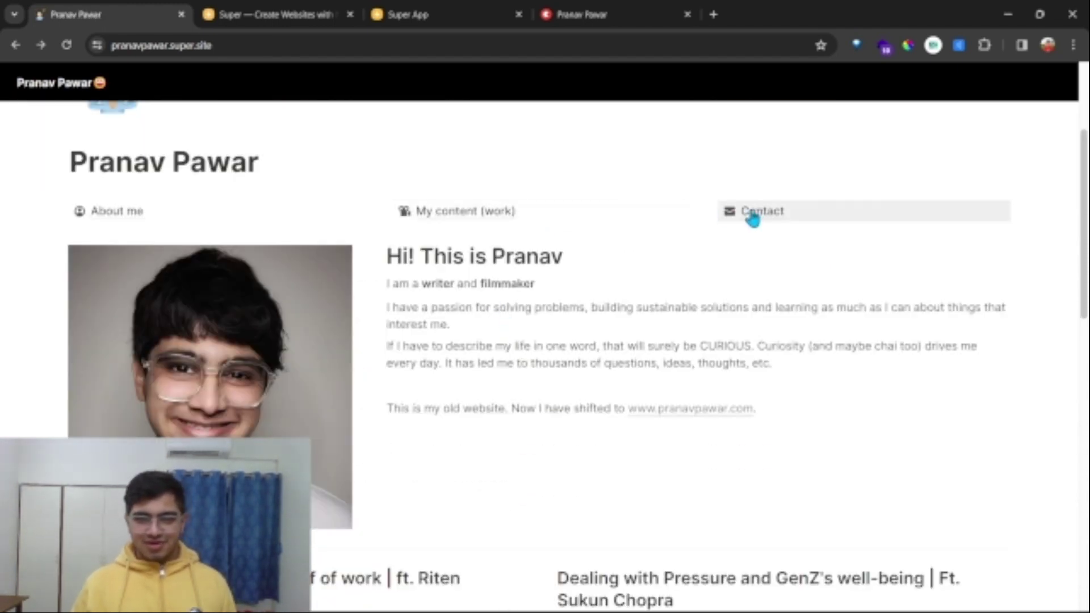
{"action": "left_click", "coordinate": [752, 219]}
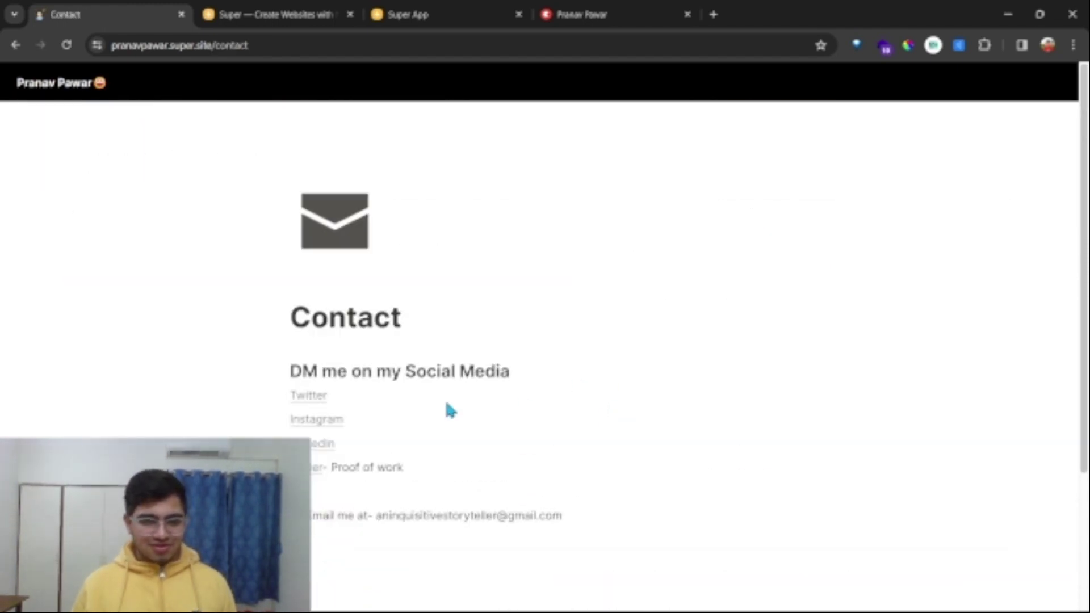
{"action": "scroll", "coordinate": [448, 408], "scroll_direction": "down", "scroll_amount": 3}
{"action": "scroll", "coordinate": [462, 390], "scroll_direction": "up", "scroll_amount": 3}
{"action": "key", "text": "alt+Left"}
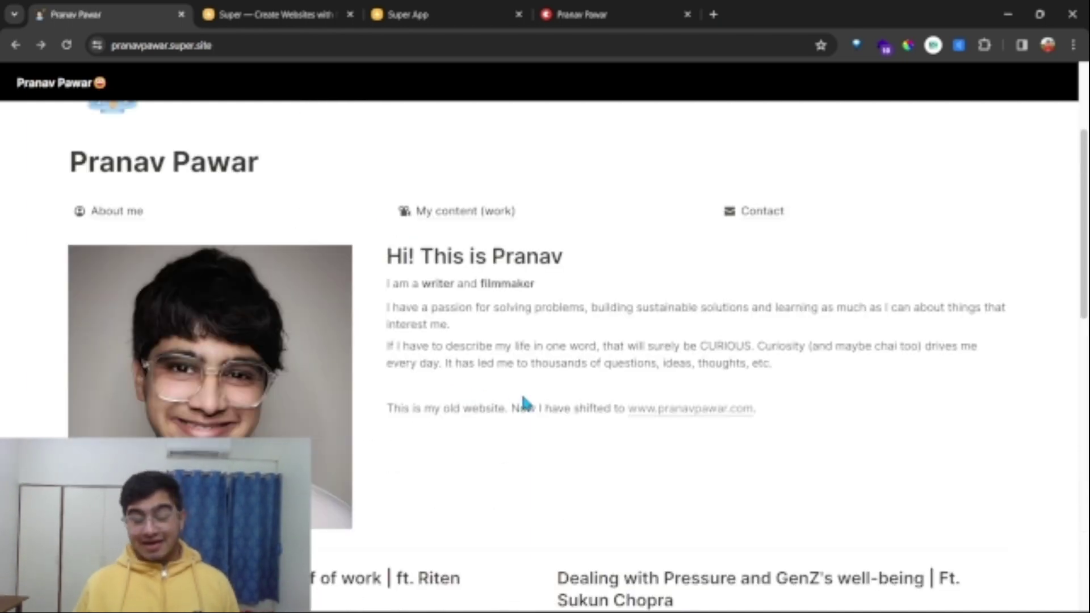
{"action": "scroll", "coordinate": [522, 397], "scroll_direction": "down", "scroll_amount": 10}
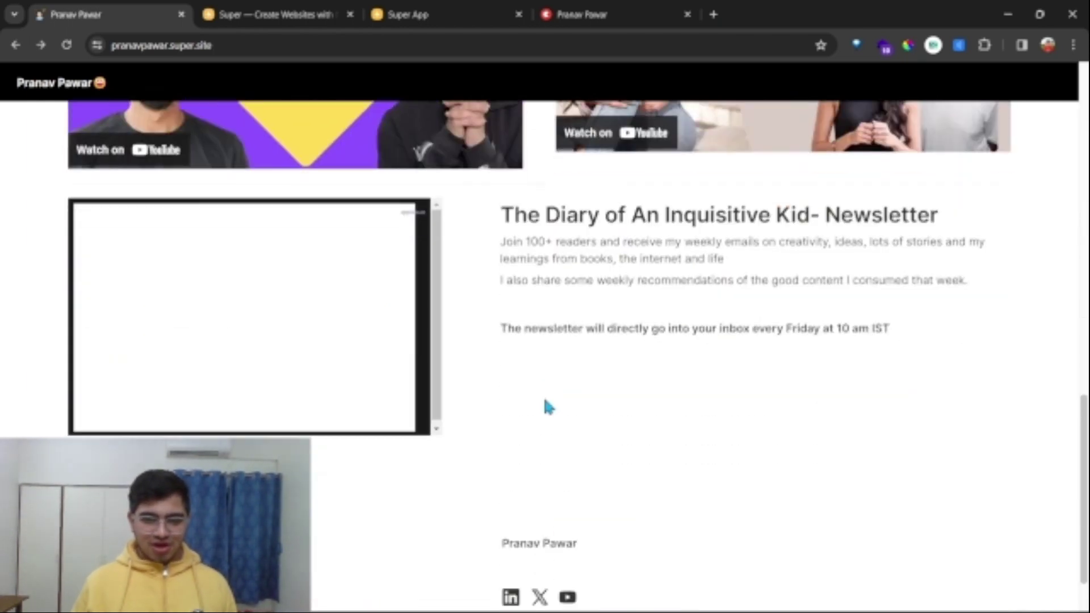
{"action": "scroll", "coordinate": [545, 400], "scroll_direction": "up", "scroll_amount": 3}
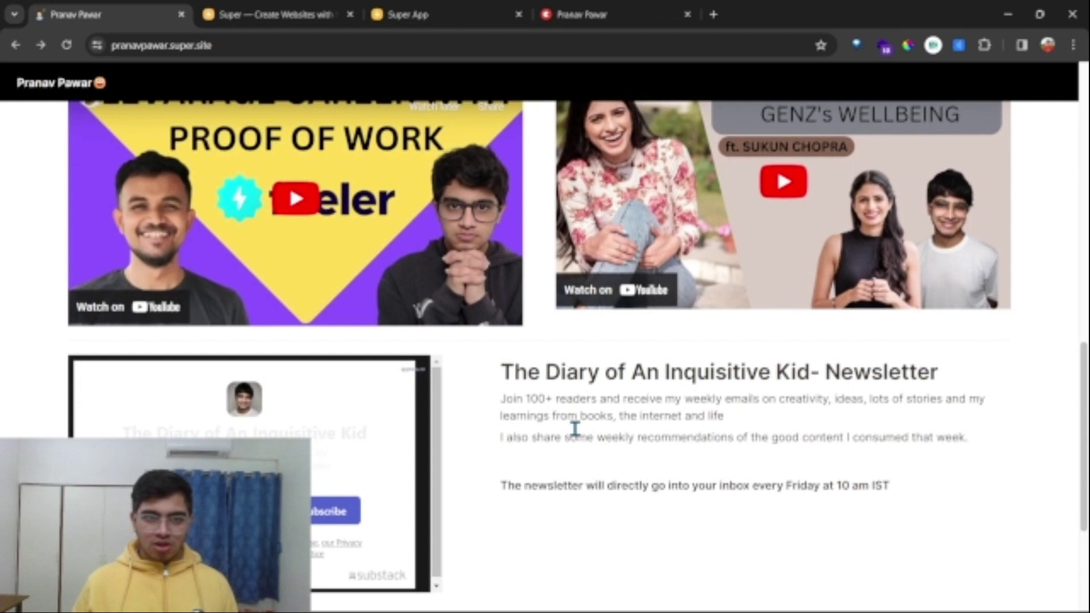
{"action": "scroll", "coordinate": [573, 429], "scroll_direction": "up", "scroll_amount": 3}
{"action": "scroll", "coordinate": [596, 562], "scroll_direction": "down", "scroll_amount": 1}
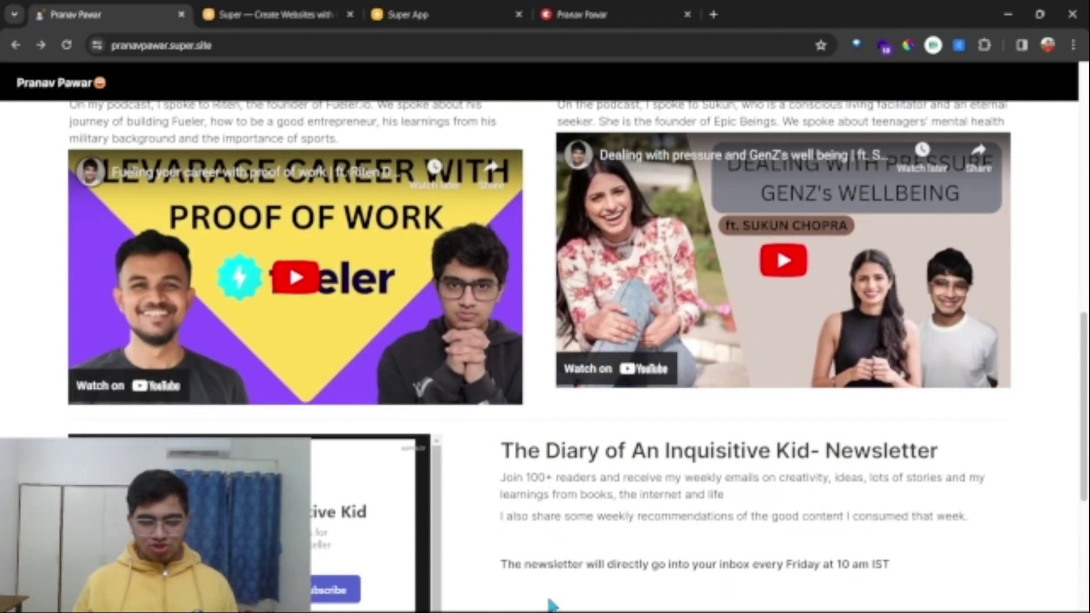
{"action": "scroll", "coordinate": [489, 494], "scroll_direction": "up", "scroll_amount": 4}
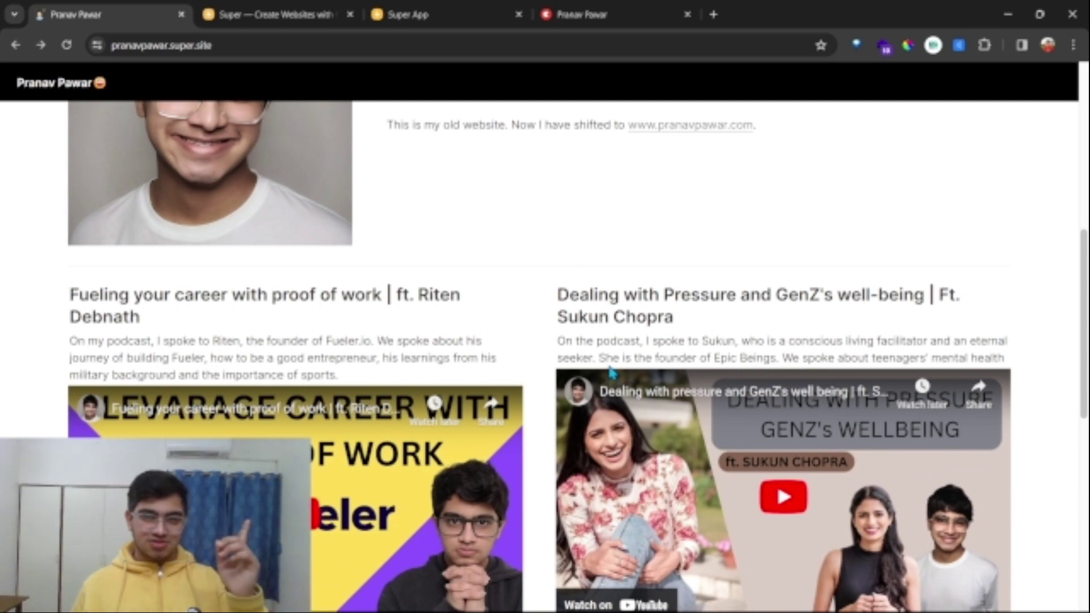
{"action": "scroll", "coordinate": [615, 319], "scroll_direction": "up", "scroll_amount": 8}
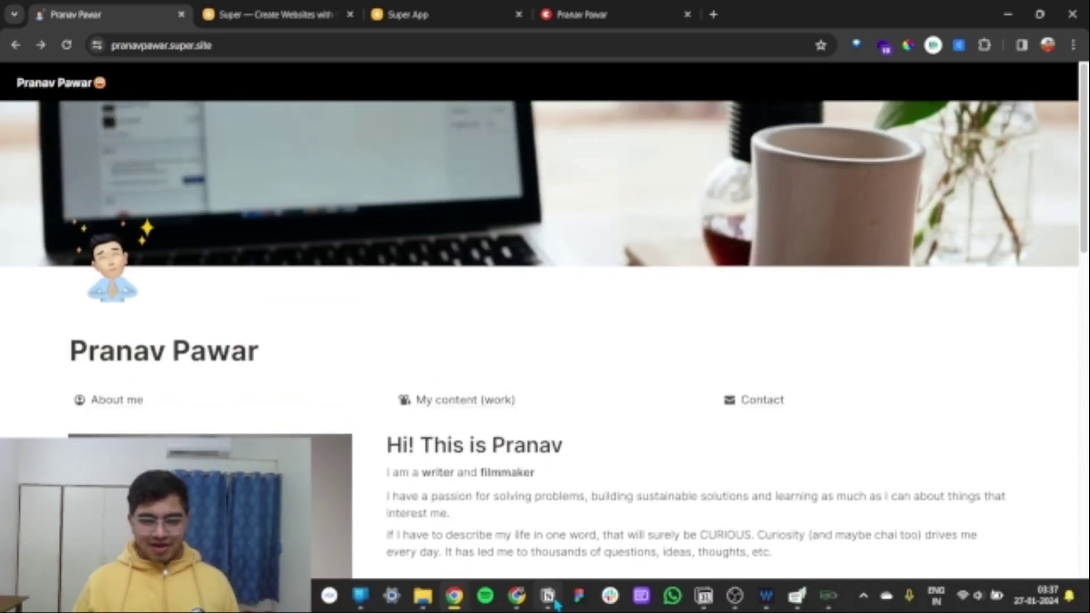
{"action": "left_click", "coordinate": [556, 605]}
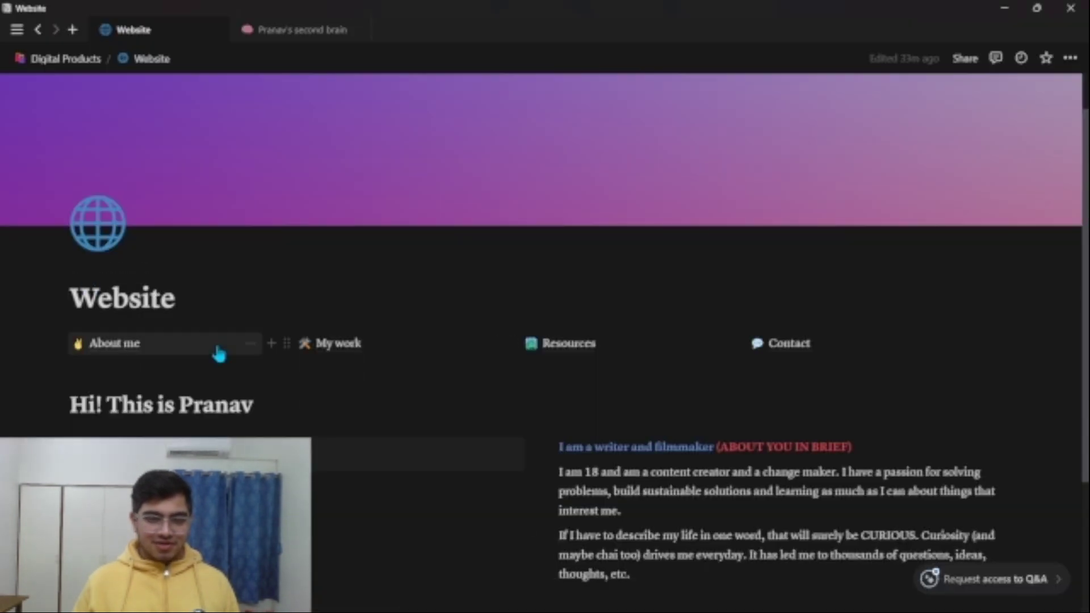
{"action": "scroll", "coordinate": [214, 353], "scroll_direction": "down", "scroll_amount": 3}
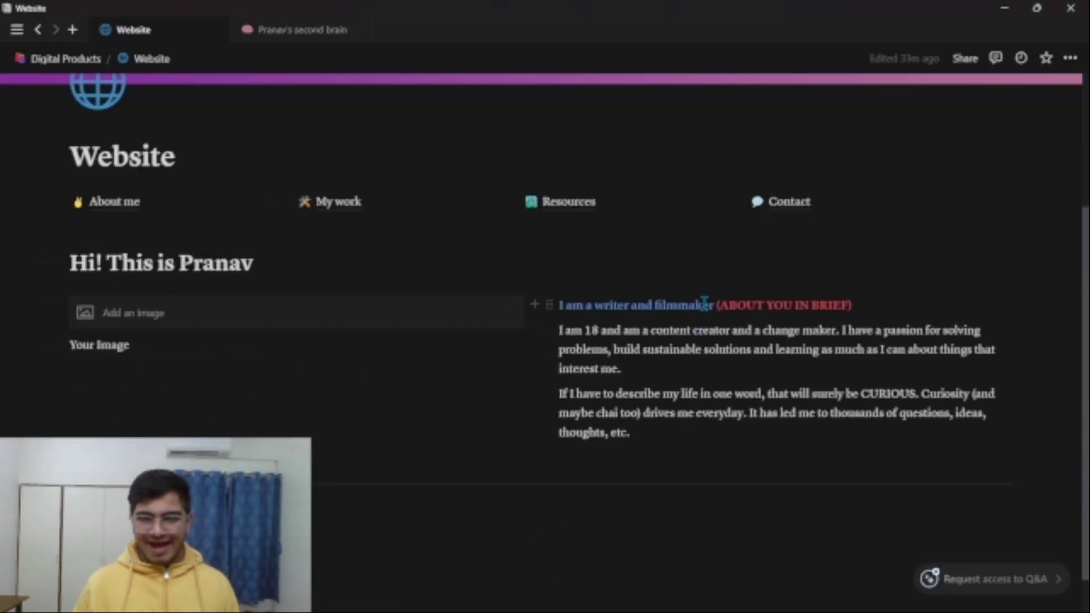
{"action": "mouse_move", "coordinate": [823, 610]}
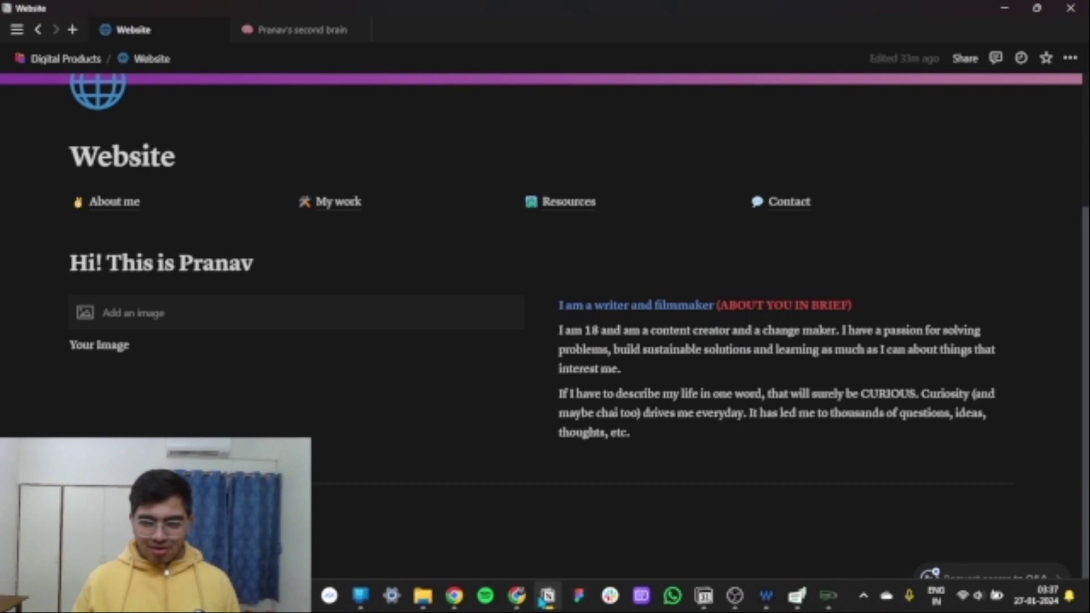
{"action": "mouse_move", "coordinate": [454, 596]}
{"action": "left_click", "coordinate": [505, 539]}
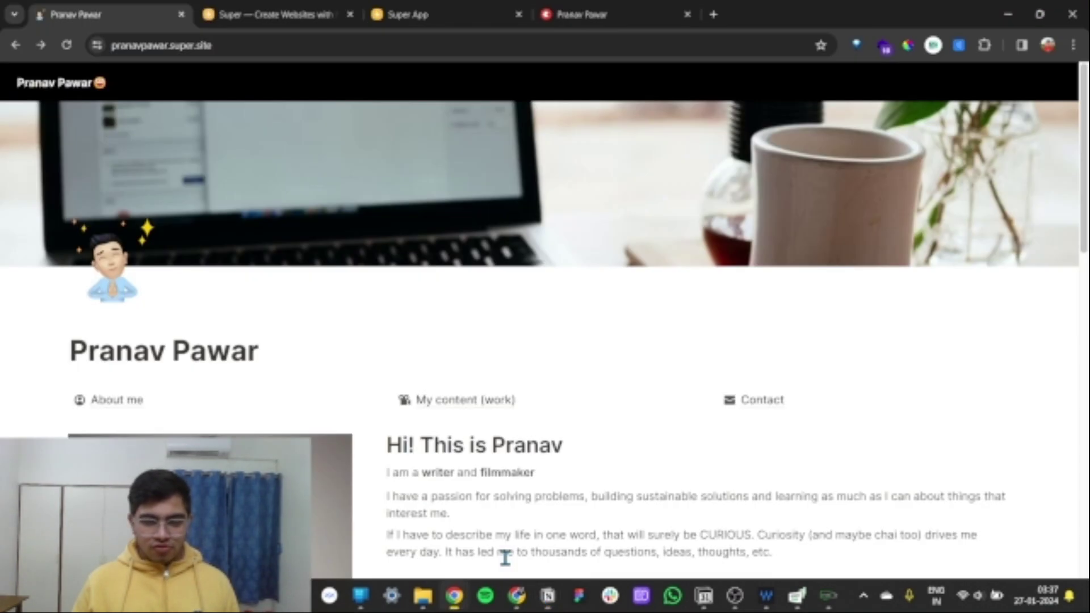
- Open Topmate's No-Code Portfolio Website product page and select its URL in the address bar
{"action": "left_click", "coordinate": [588, 14]}
{"action": "scroll", "coordinate": [749, 314], "scroll_direction": "down", "scroll_amount": 4}
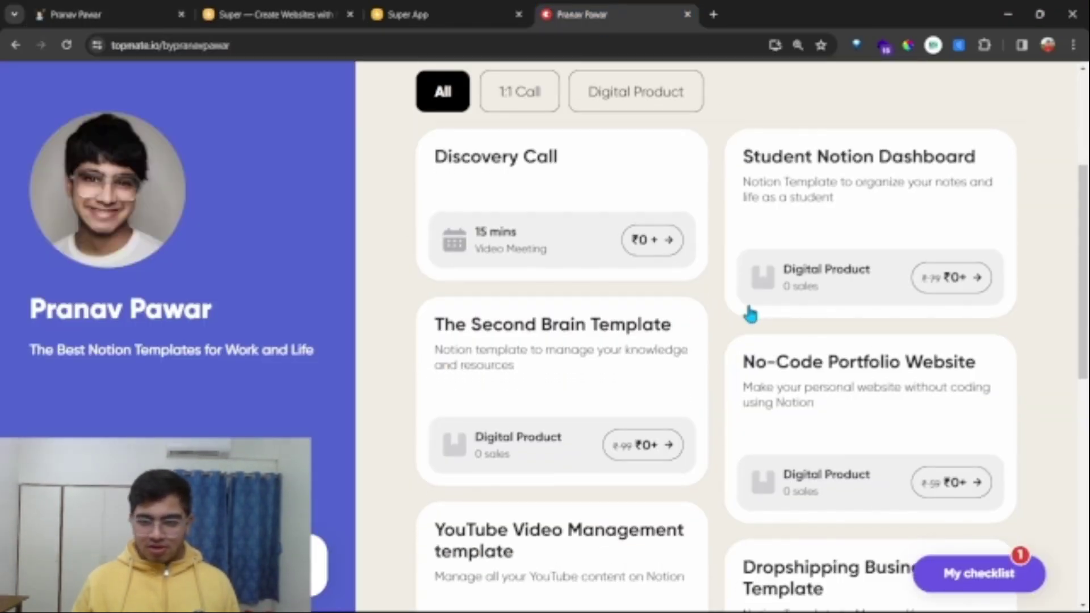
{"action": "scroll", "coordinate": [749, 314], "scroll_direction": "down", "scroll_amount": 6}
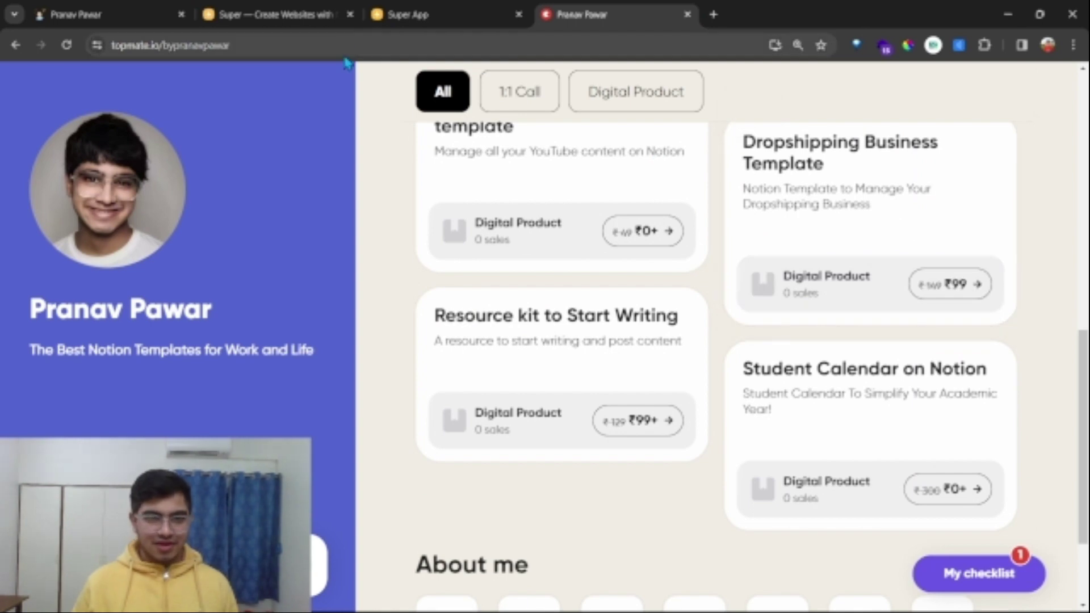
{"action": "scroll", "coordinate": [784, 262], "scroll_direction": "up", "scroll_amount": 3}
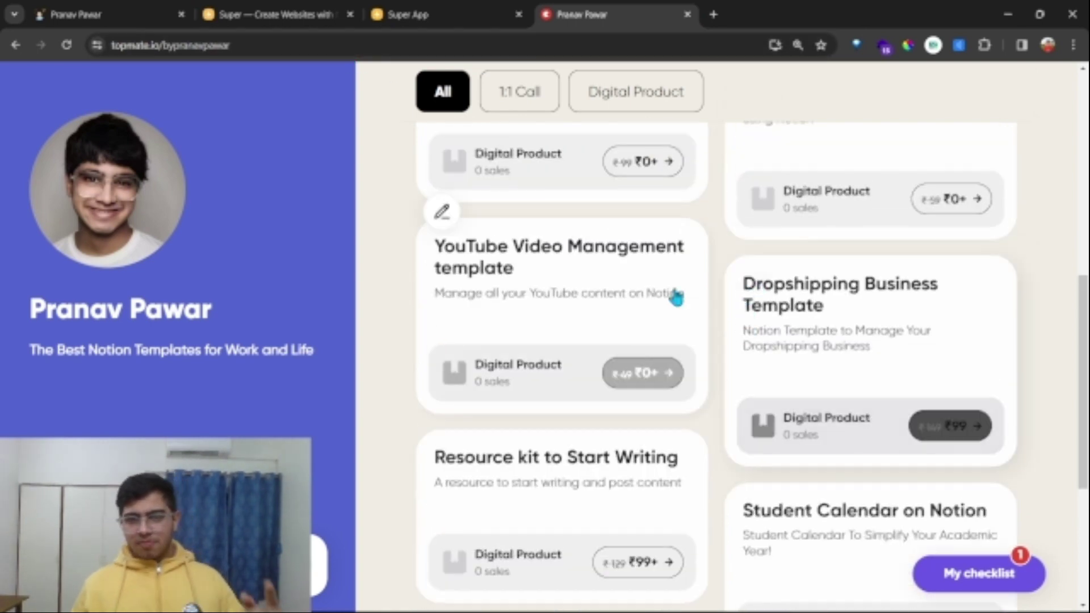
{"action": "scroll", "coordinate": [710, 301], "scroll_direction": "up", "scroll_amount": 3}
{"action": "left_click", "coordinate": [839, 268]}
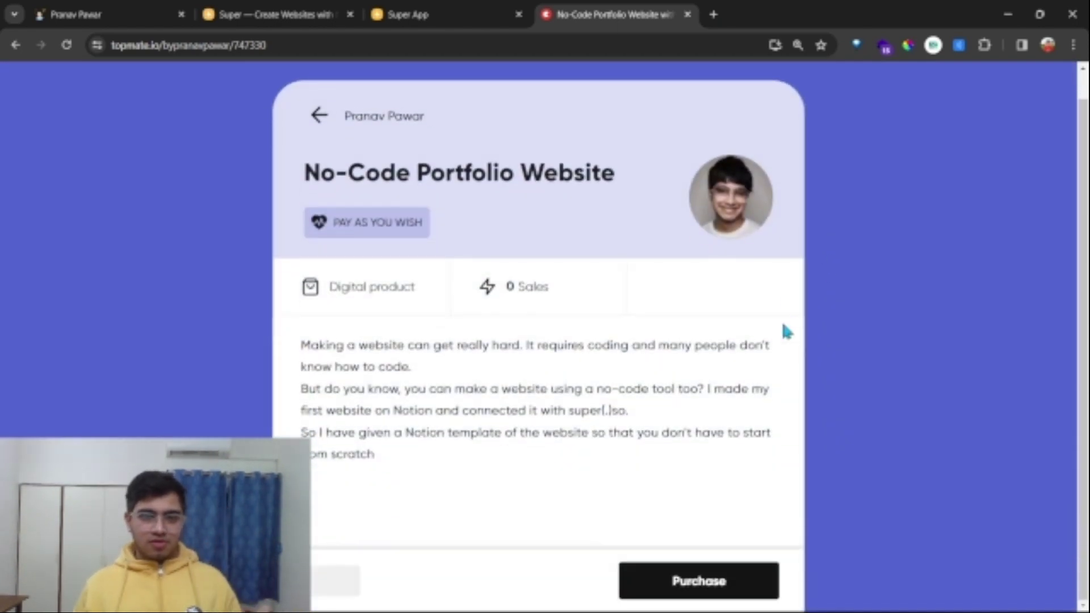
{"action": "left_click", "coordinate": [227, 45]}
{"action": "left_click_drag", "start_coordinate": [160, 46], "coordinate": [298, 46]}
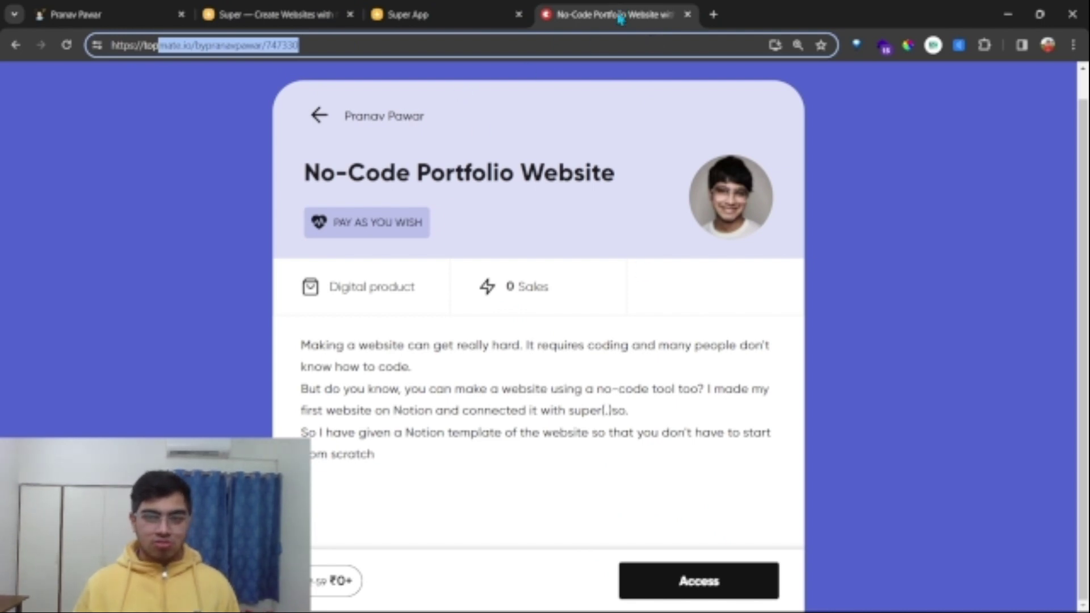
- Preview the Resources subpage of the Notion Website template, then go back to the Website page
{"action": "left_click", "coordinate": [549, 596]}
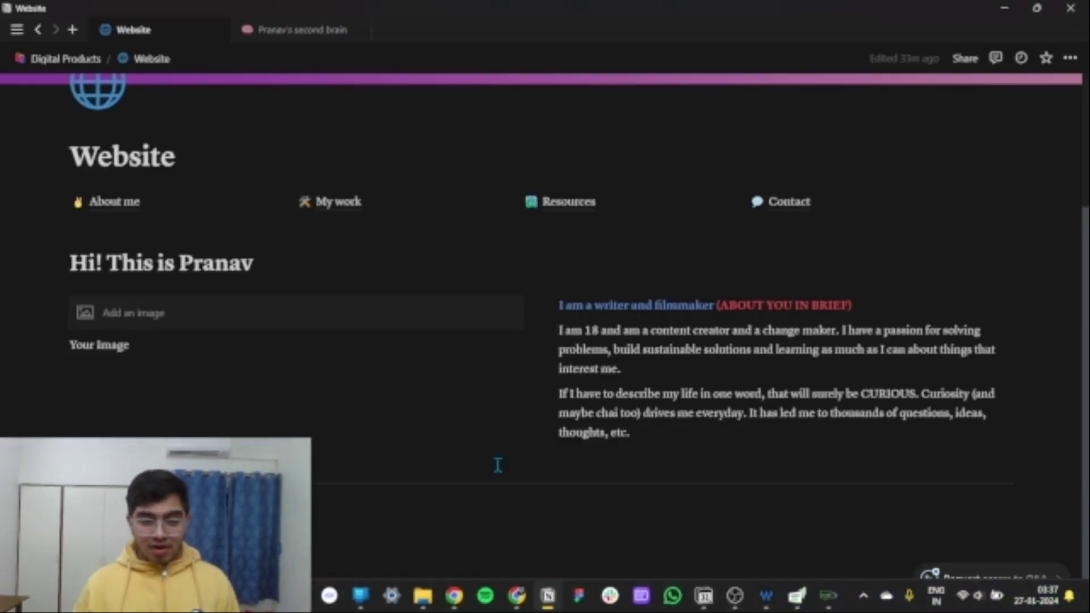
{"action": "scroll", "coordinate": [565, 423], "scroll_direction": "up", "scroll_amount": 3}
{"action": "scroll", "coordinate": [273, 414], "scroll_direction": "down", "scroll_amount": 3}
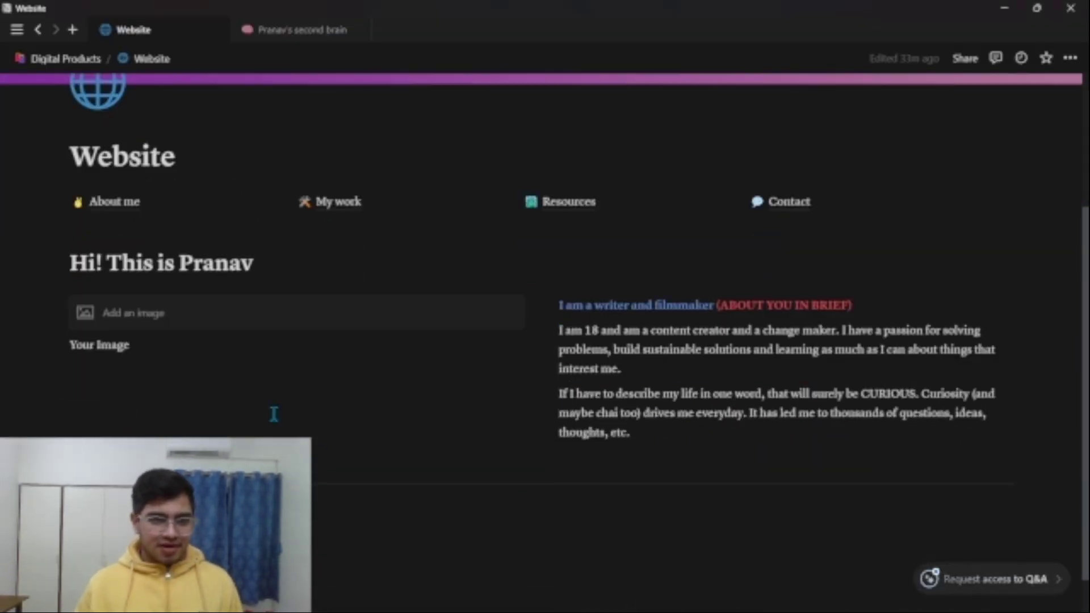
{"action": "left_click", "coordinate": [628, 219]}
{"action": "scroll", "coordinate": [452, 404], "scroll_direction": "down", "scroll_amount": 2}
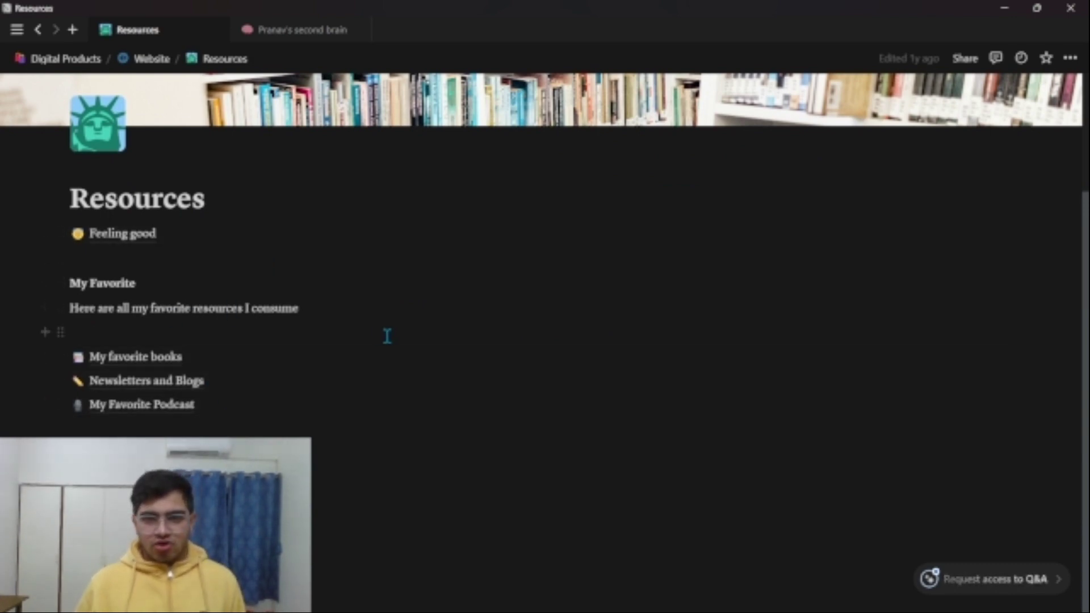
{"action": "key", "text": "ctrl+bracketleft"}
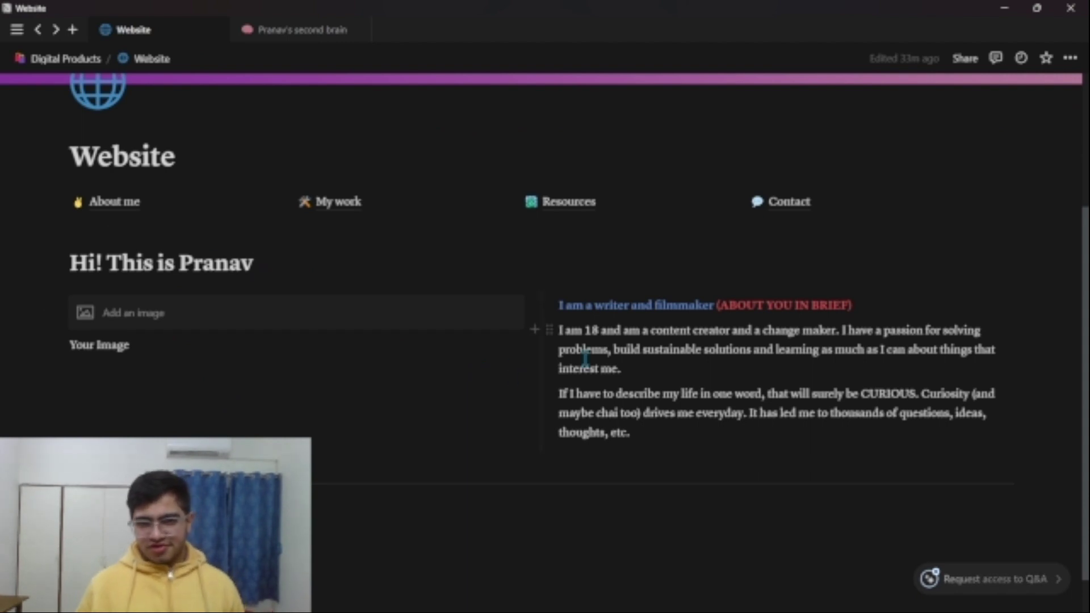
- Open the old personal website's homepage in Chrome and browse its favourite books page
{"action": "mouse_move", "coordinate": [562, 604]}
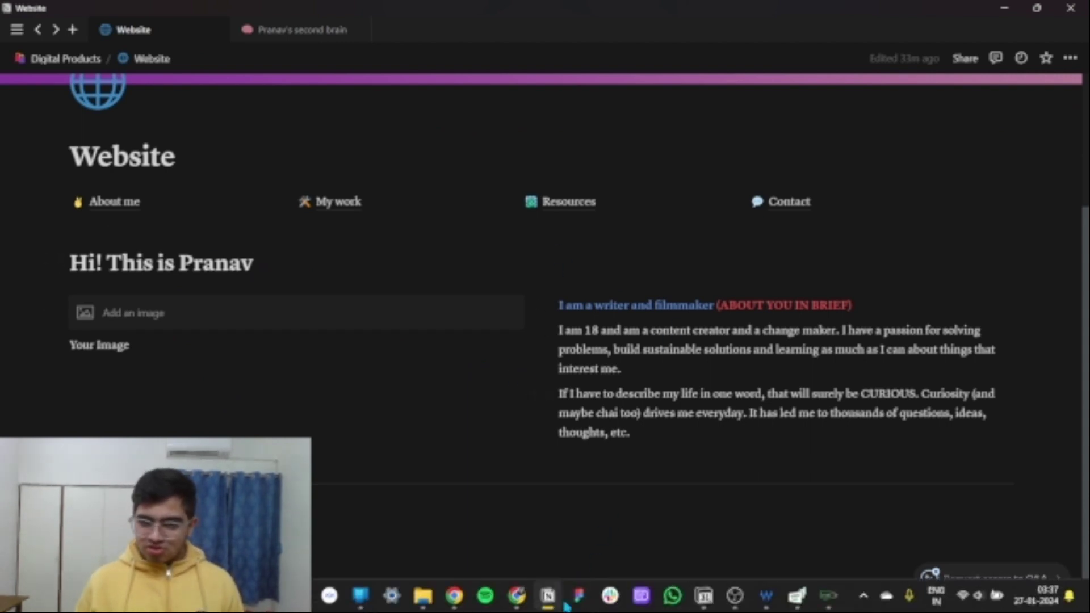
{"action": "mouse_move", "coordinate": [454, 595]}
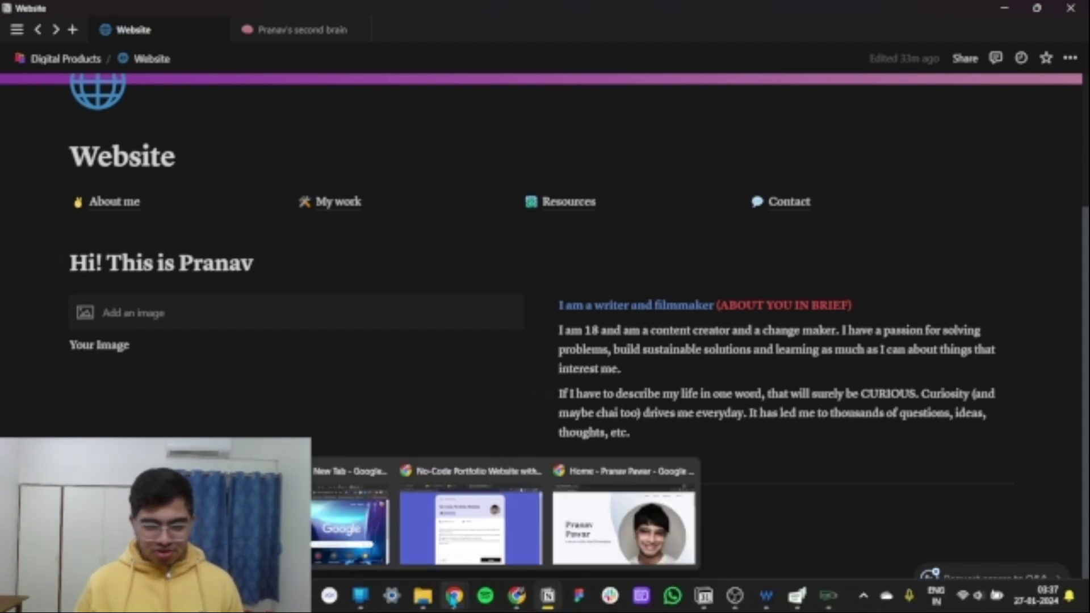
{"action": "left_click", "coordinate": [653, 514]}
{"action": "mouse_move", "coordinate": [886, 95]}
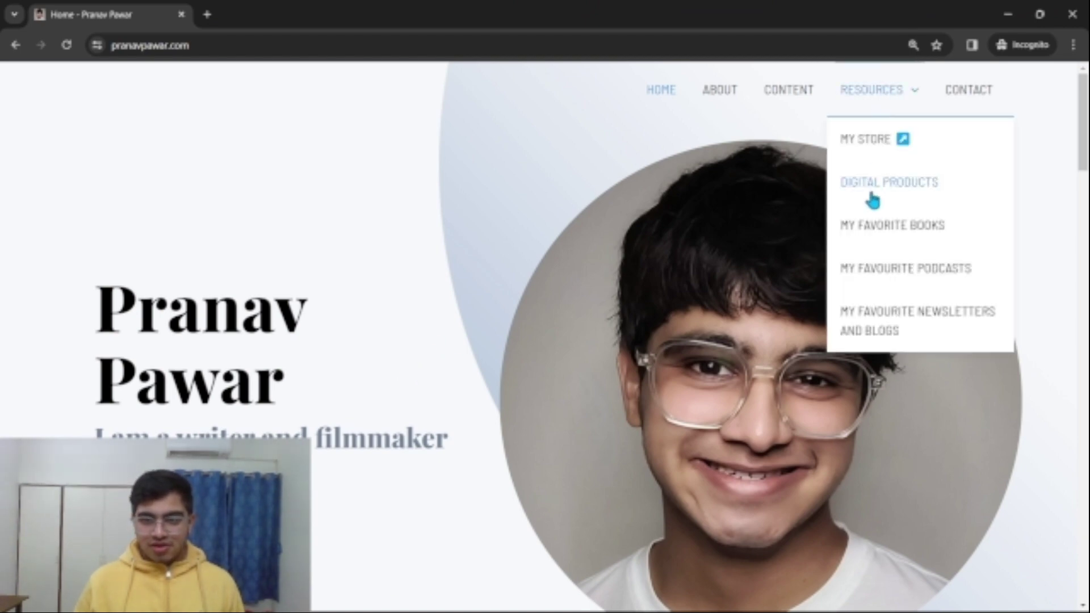
{"action": "left_click", "coordinate": [884, 228]}
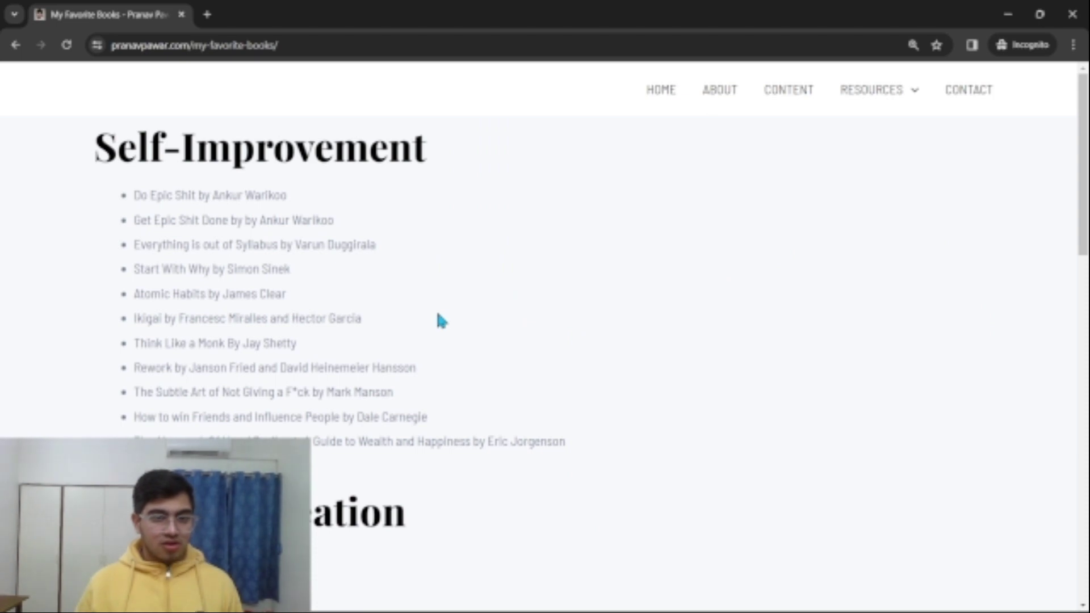
{"action": "scroll", "coordinate": [442, 320], "scroll_direction": "down", "scroll_amount": 15}
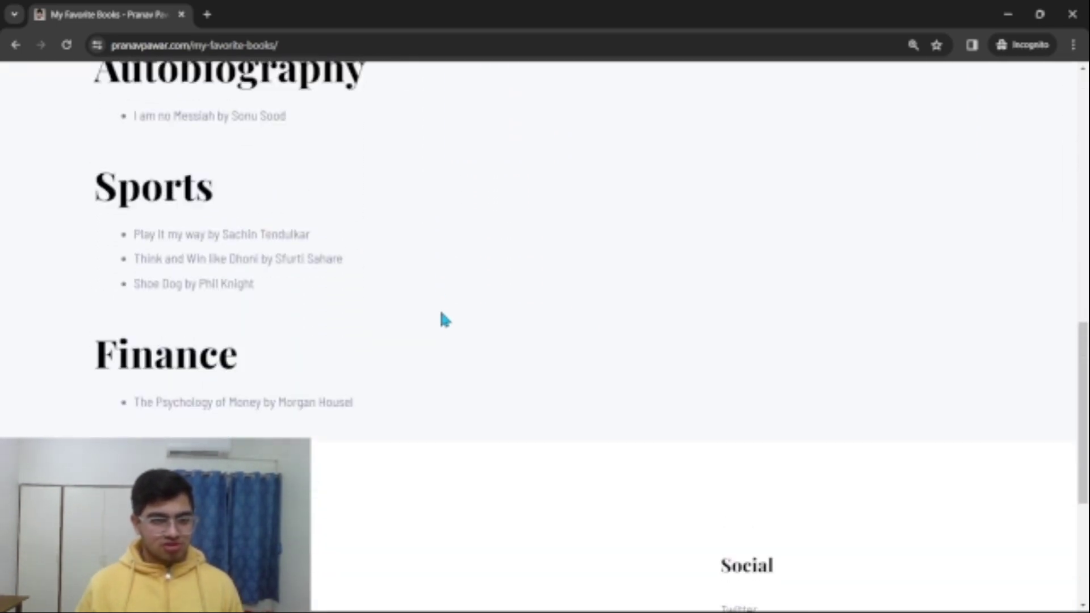
{"action": "scroll", "coordinate": [445, 320], "scroll_direction": "up", "scroll_amount": 15}
- Open My Favourite Newsletters and Blogs from the Resources menu, then return after visiting a newsletter
{"action": "mouse_move", "coordinate": [888, 98]}
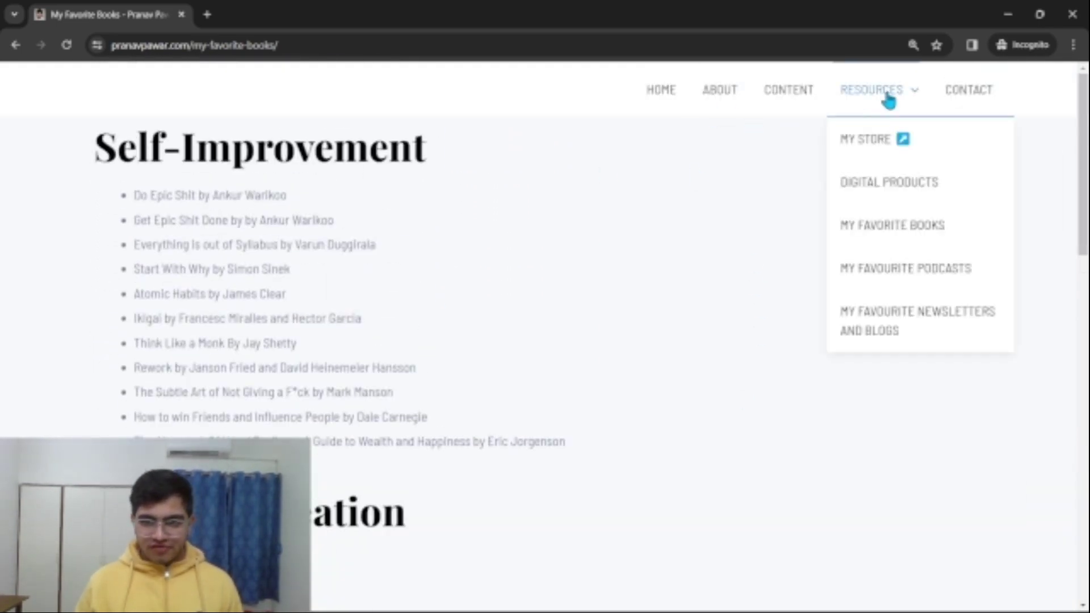
{"action": "left_click", "coordinate": [915, 312]}
{"action": "scroll", "coordinate": [411, 333], "scroll_direction": "down", "scroll_amount": 10}
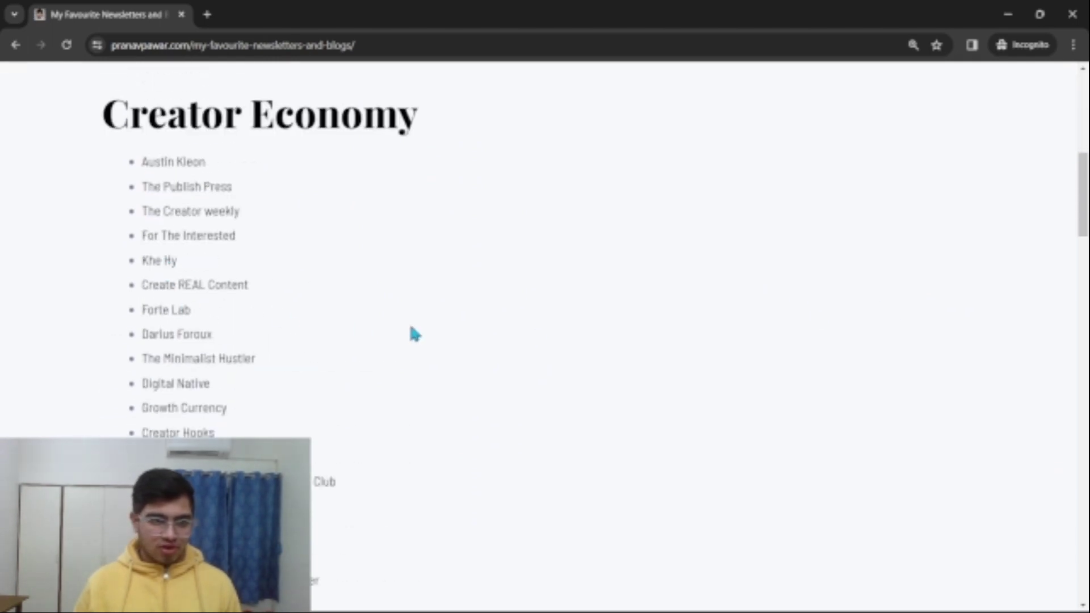
{"action": "scroll", "coordinate": [194, 267], "scroll_direction": "up", "scroll_amount": 1}
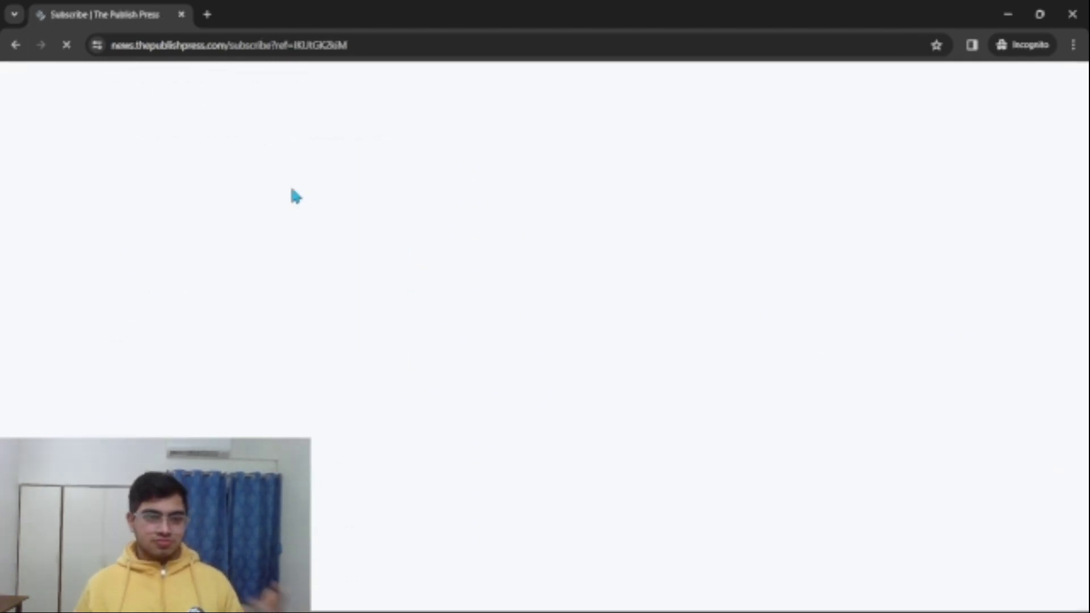
{"action": "key", "text": "alt+Left"}
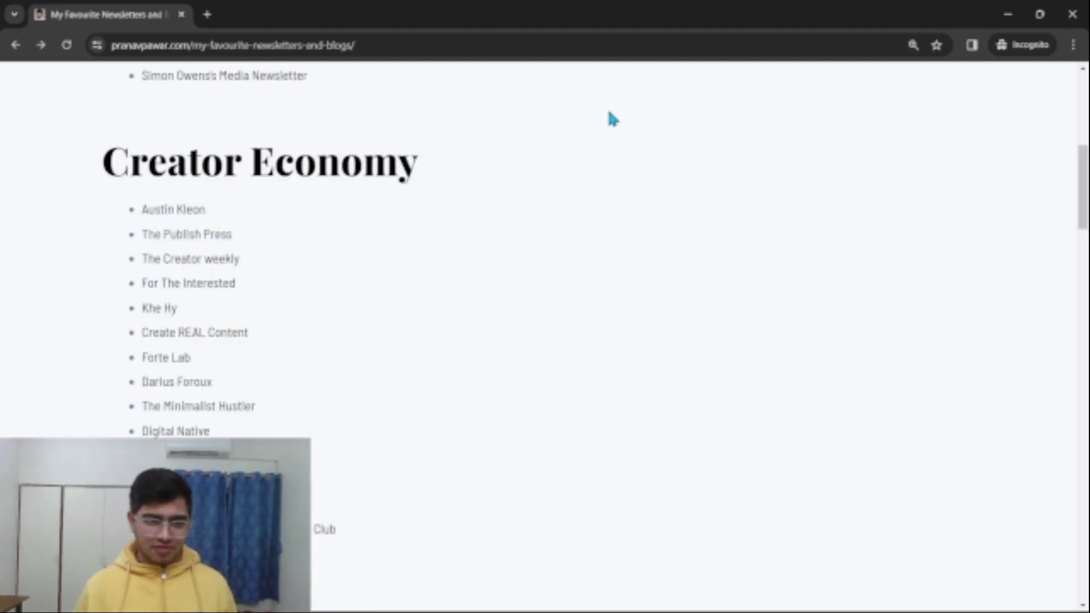
- Switch to the Notion window to glance at the published Website page
{"action": "key", "text": "super+Tab"}
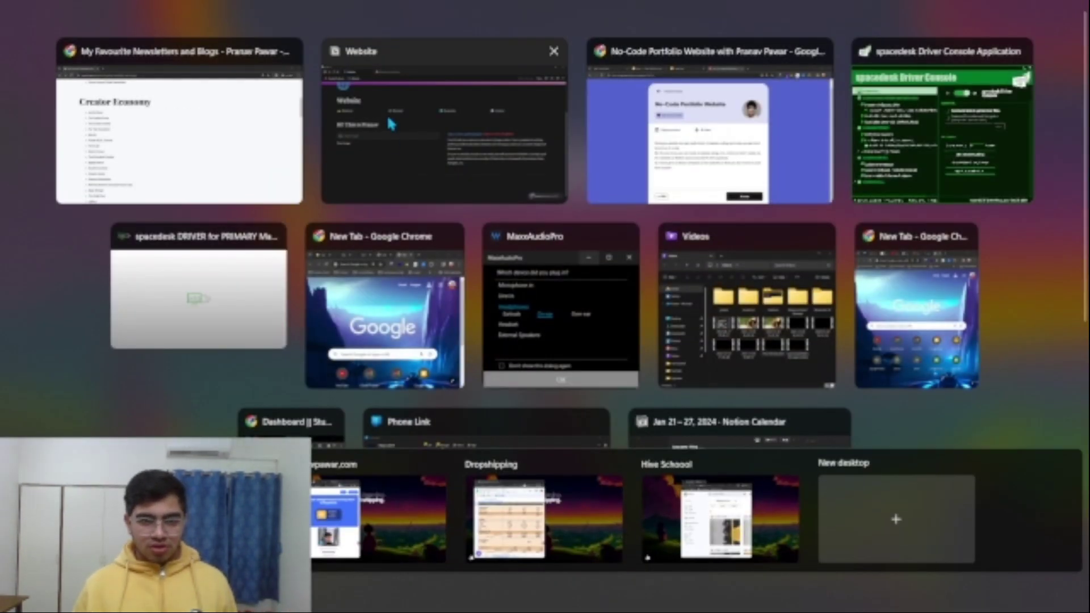
{"action": "left_click", "coordinate": [568, 144]}
{"action": "scroll", "coordinate": [366, 310], "scroll_direction": "up", "scroll_amount": 4}
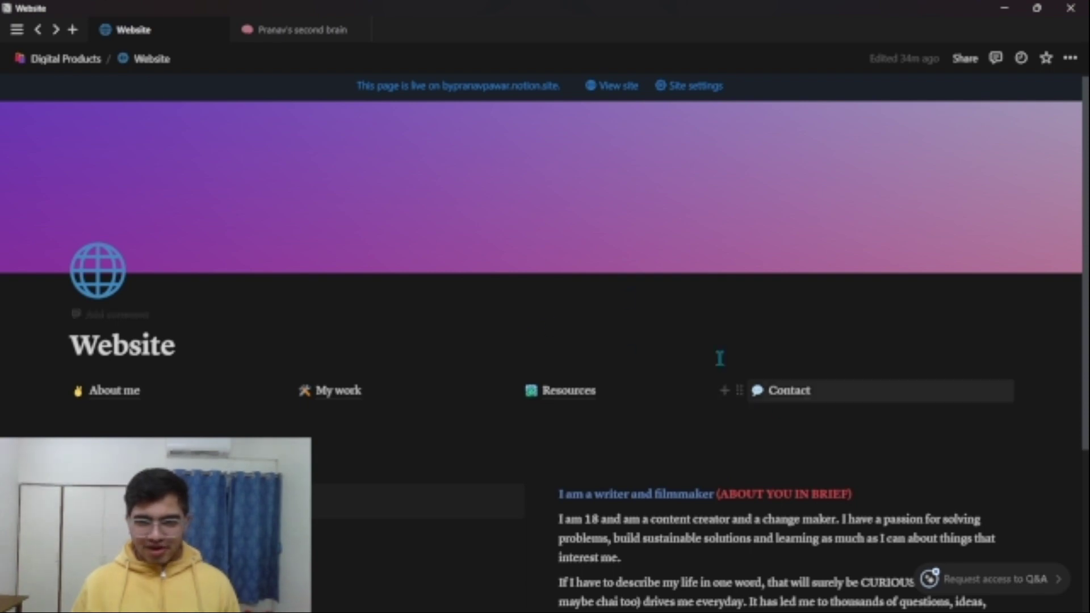
- Return to Chrome and bring the No-Code Portfolio Website window forward
{"action": "key", "text": "super+Tab"}
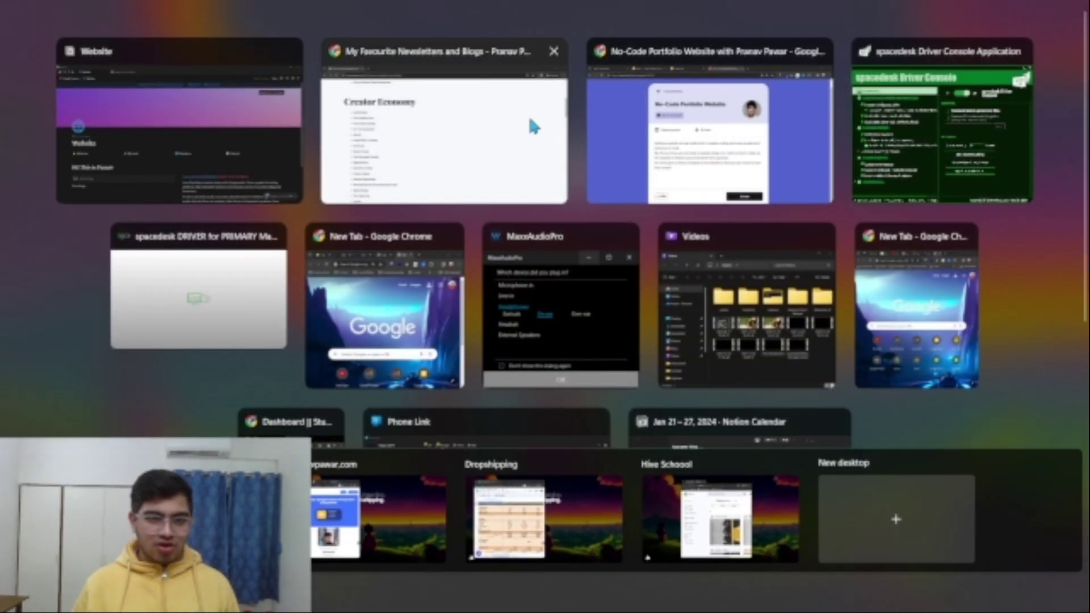
{"action": "left_click", "coordinate": [500, 111]}
{"action": "mouse_move", "coordinate": [469, 606]}
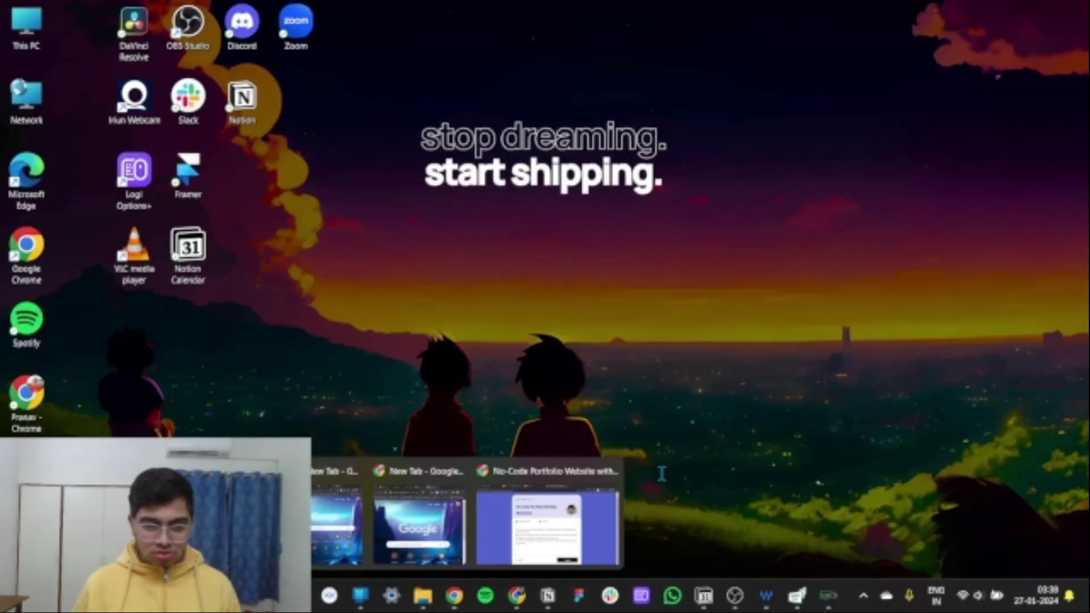
{"action": "left_click", "coordinate": [545, 514]}
- Check the live portfolio site's address, then load Super's Sites dashboard showing the Free-plan site
{"action": "left_click", "coordinate": [273, 14]}
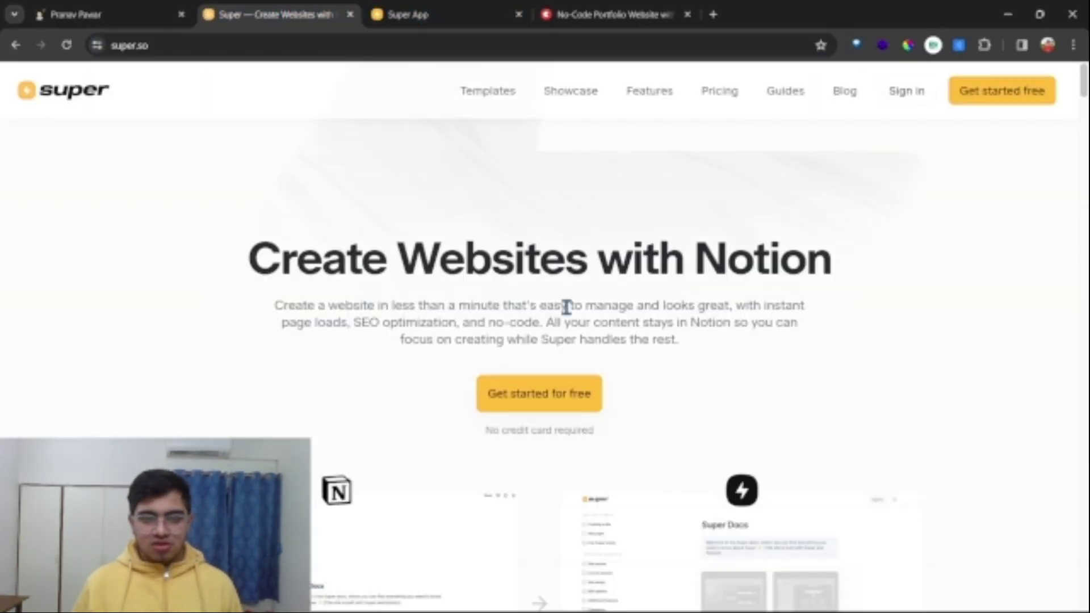
{"action": "scroll", "coordinate": [741, 400], "scroll_direction": "down", "scroll_amount": 3}
{"action": "scroll", "coordinate": [741, 400], "scroll_direction": "down", "scroll_amount": 2}
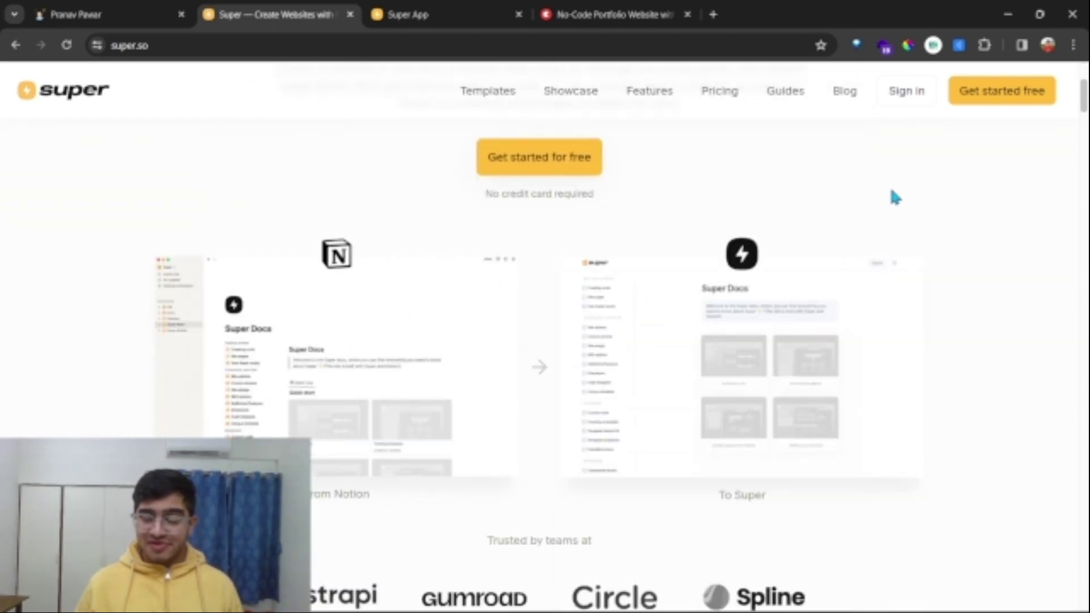
{"action": "left_click", "coordinate": [114, 14]}
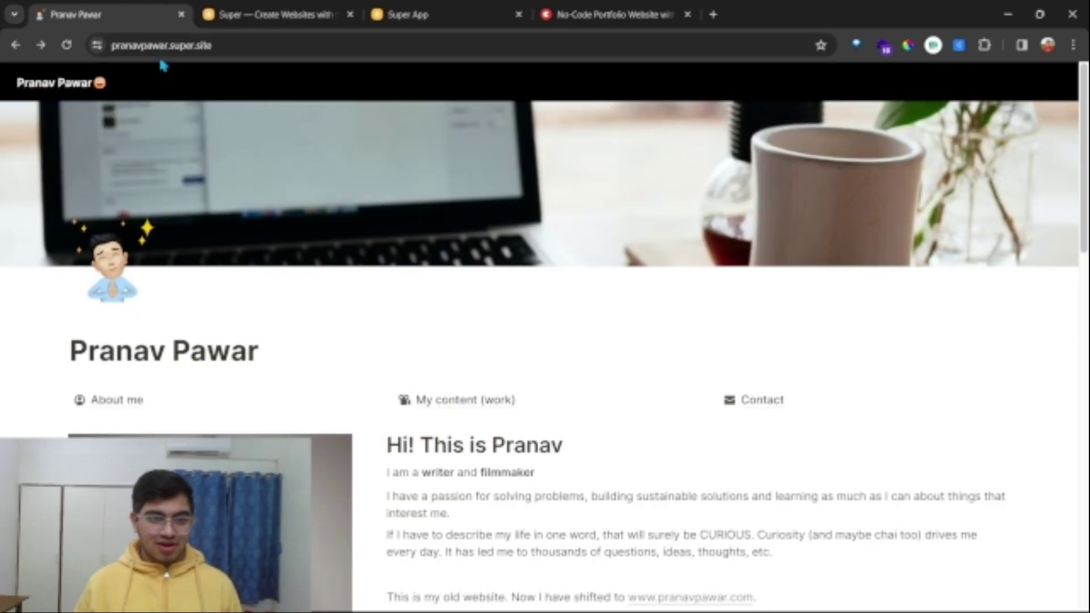
{"action": "left_click_drag", "start_coordinate": [202, 45], "coordinate": [285, 50]}
{"action": "left_click", "coordinate": [273, 15]}
{"action": "left_click", "coordinate": [451, 13]}
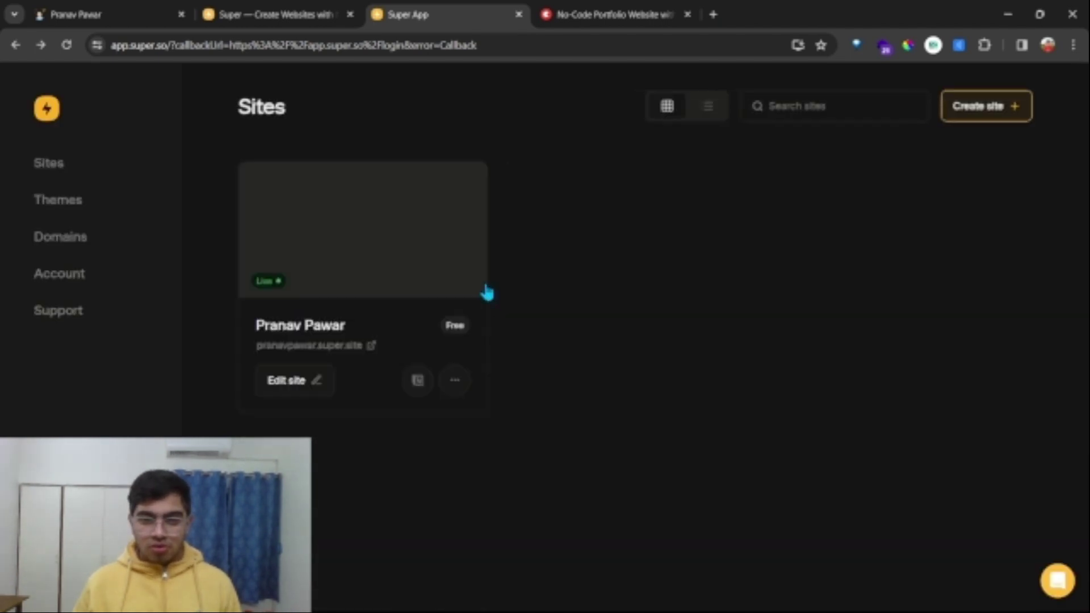
- Open the portfolio site's Super page and scroll its preview from the cover to the footer
{"action": "left_click", "coordinate": [443, 267]}
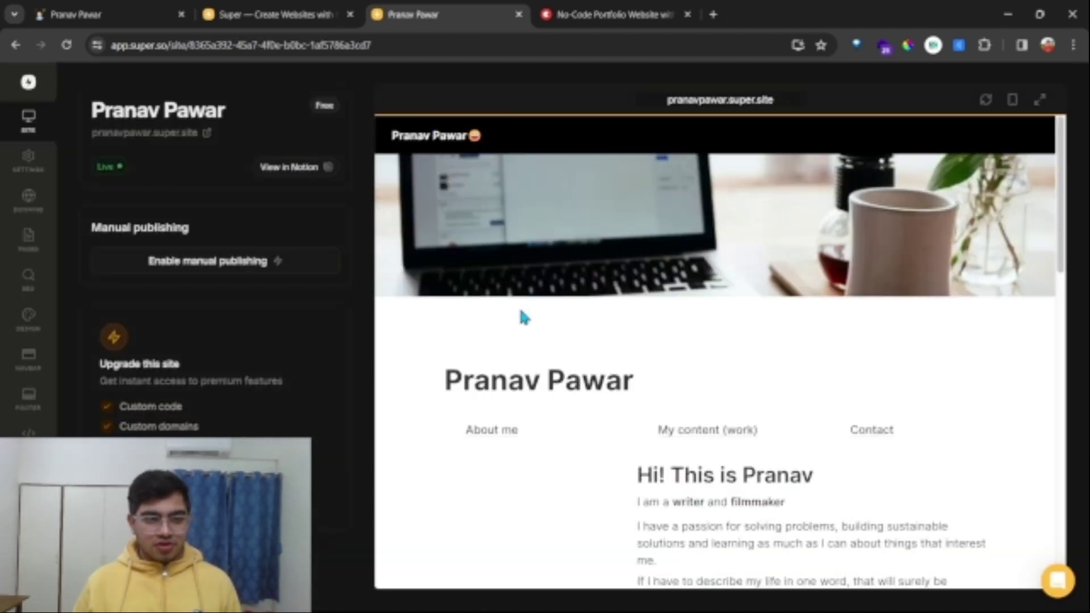
{"action": "scroll", "coordinate": [431, 390], "scroll_direction": "down", "scroll_amount": 10}
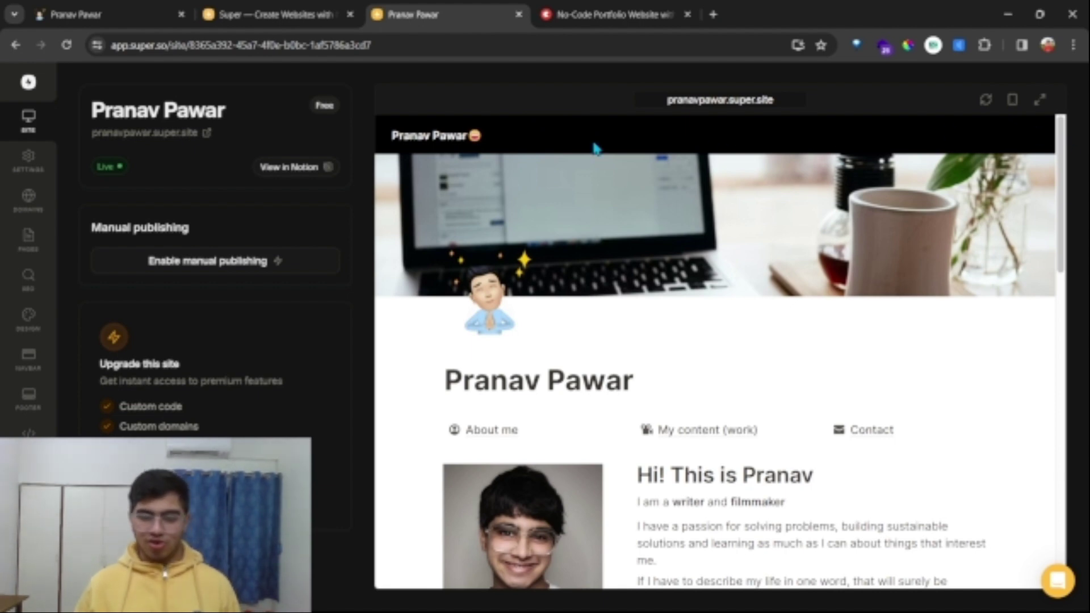
{"action": "scroll", "coordinate": [641, 426], "scroll_direction": "down", "scroll_amount": 15}
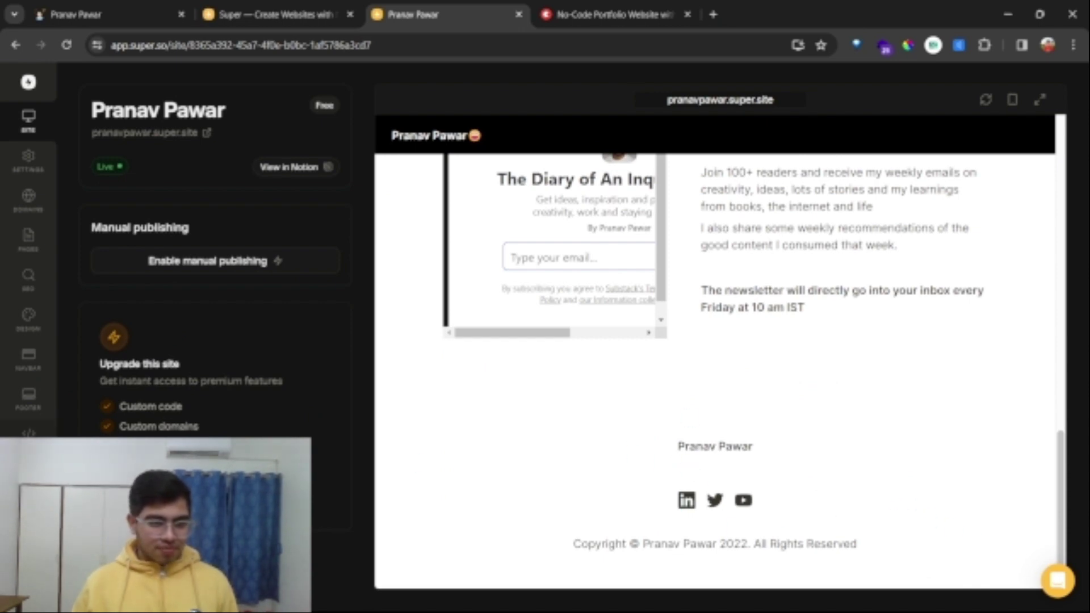
{"action": "scroll", "coordinate": [494, 423], "scroll_direction": "up", "scroll_amount": 15}
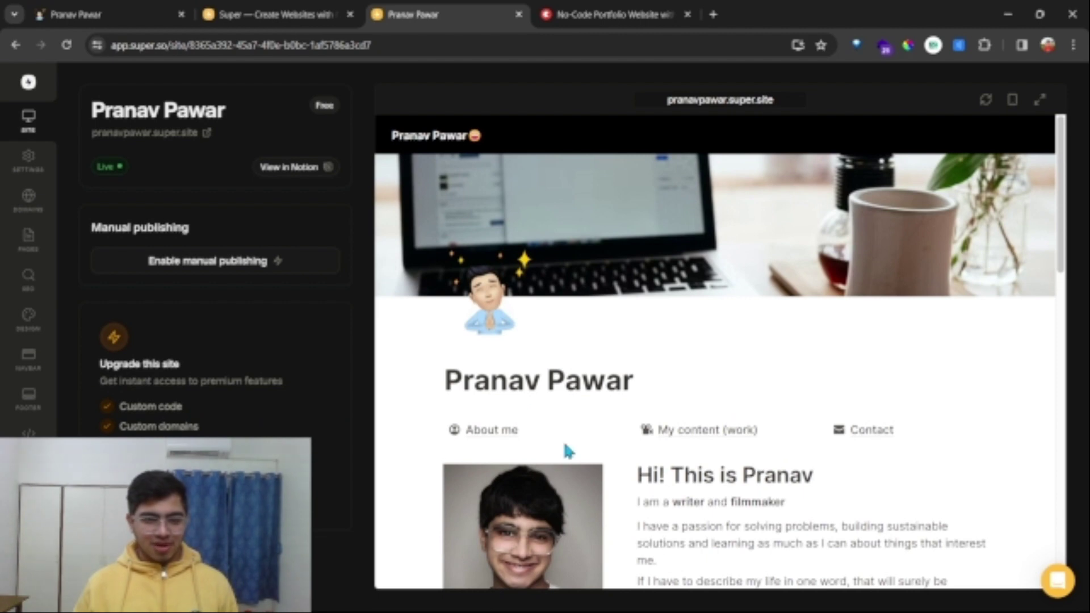
{"action": "scroll", "coordinate": [564, 445], "scroll_direction": "down", "scroll_amount": 5}
{"action": "scroll", "coordinate": [562, 442], "scroll_direction": "down", "scroll_amount": 1}
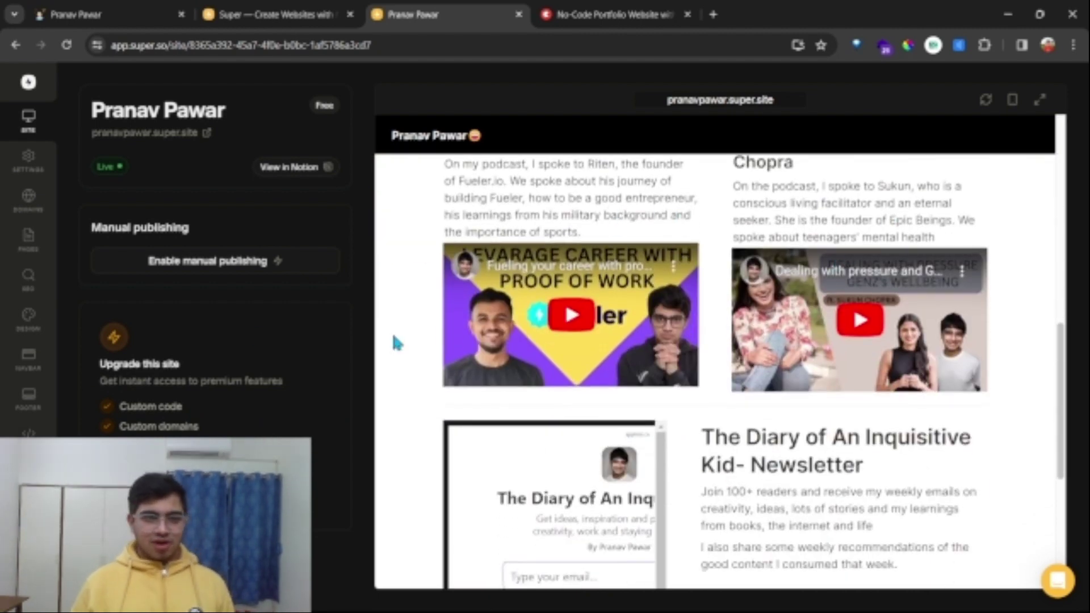
{"action": "scroll", "coordinate": [844, 302], "scroll_direction": "up", "scroll_amount": 6}
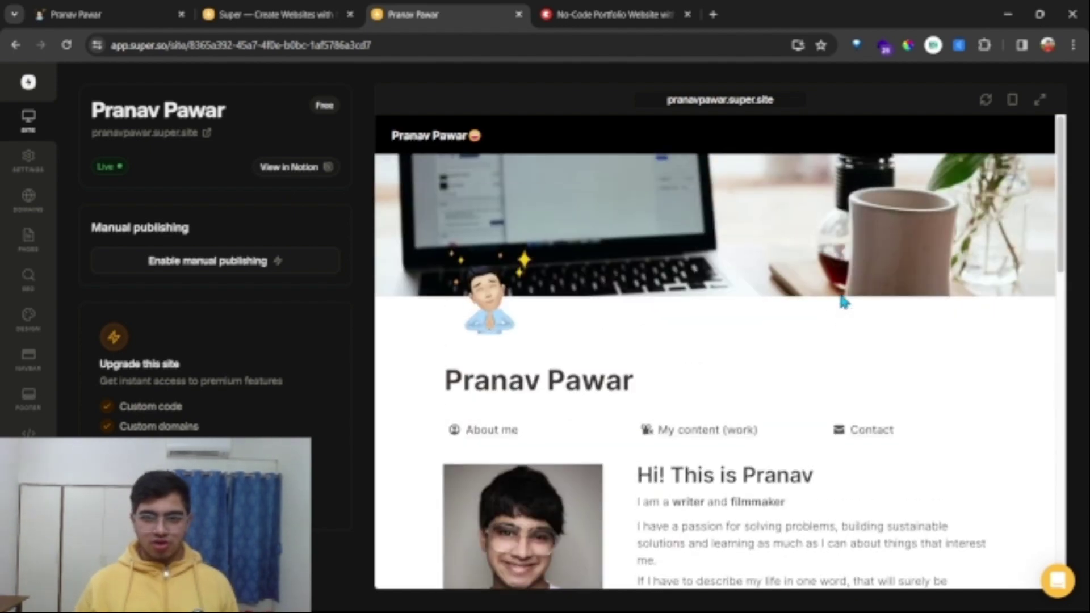
{"action": "scroll", "coordinate": [840, 295], "scroll_direction": "down", "scroll_amount": 5}
{"action": "scroll", "coordinate": [837, 287], "scroll_direction": "up", "scroll_amount": 5}
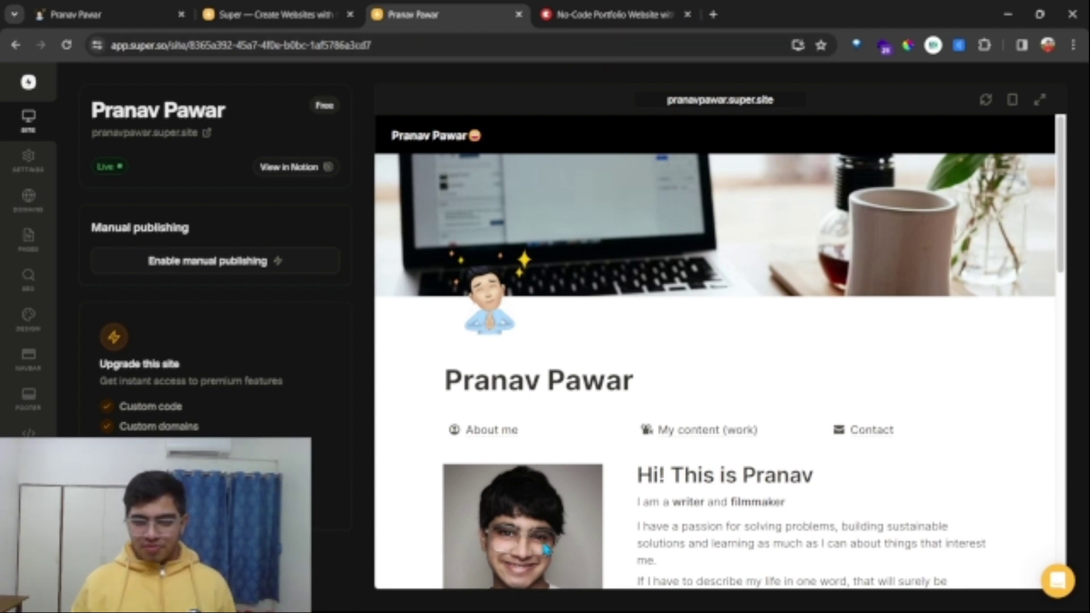
- Compare the live super.site portfolio with the Topmate template page, ending on the live site
{"action": "left_click", "coordinate": [97, 13]}
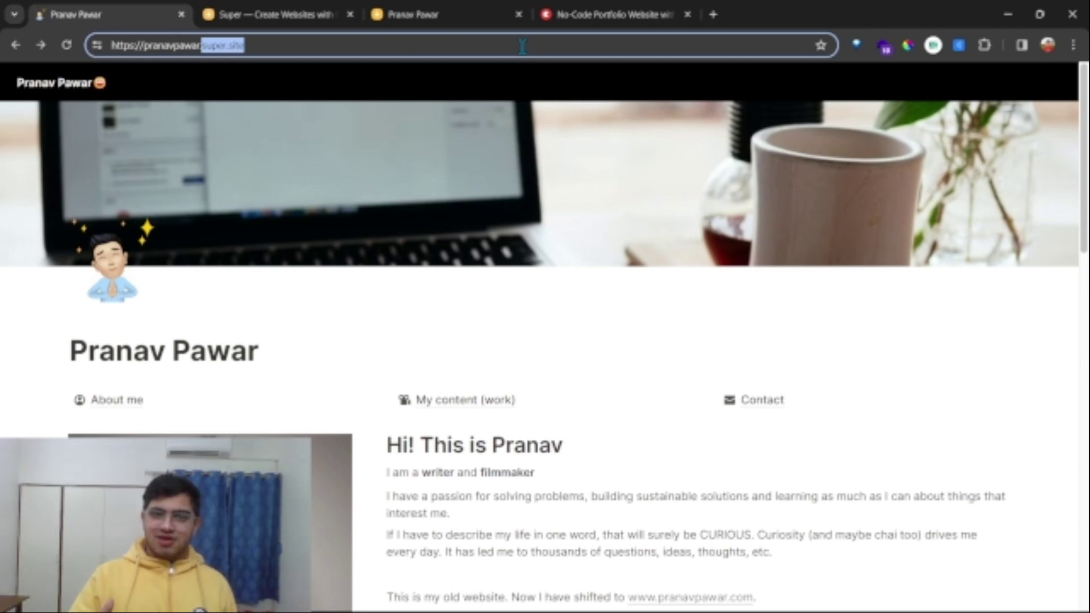
{"action": "left_click", "coordinate": [584, 11]}
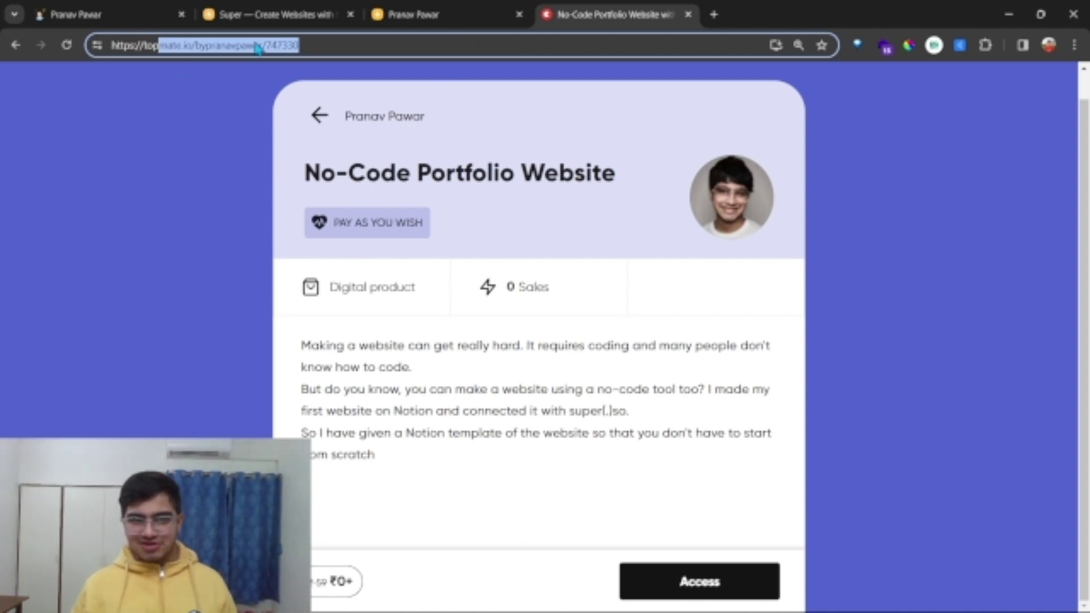
{"action": "left_click", "coordinate": [158, 8]}
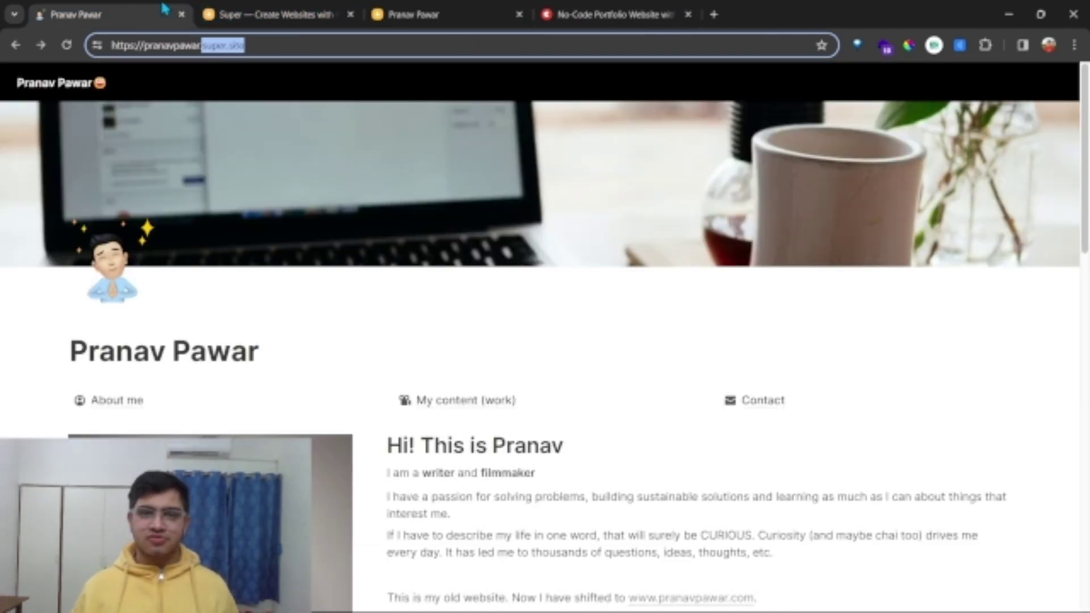